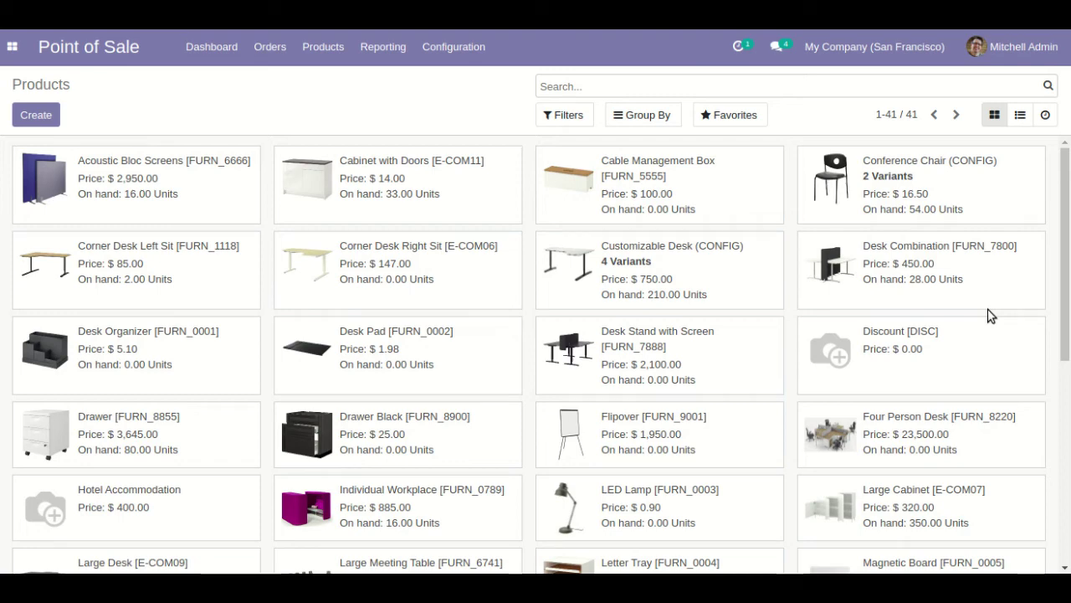
- Switch from the Odoo products page to the Authorize.Net integration PDF in Document Viewer
{"action": "key", "text": "alt+Tab"}
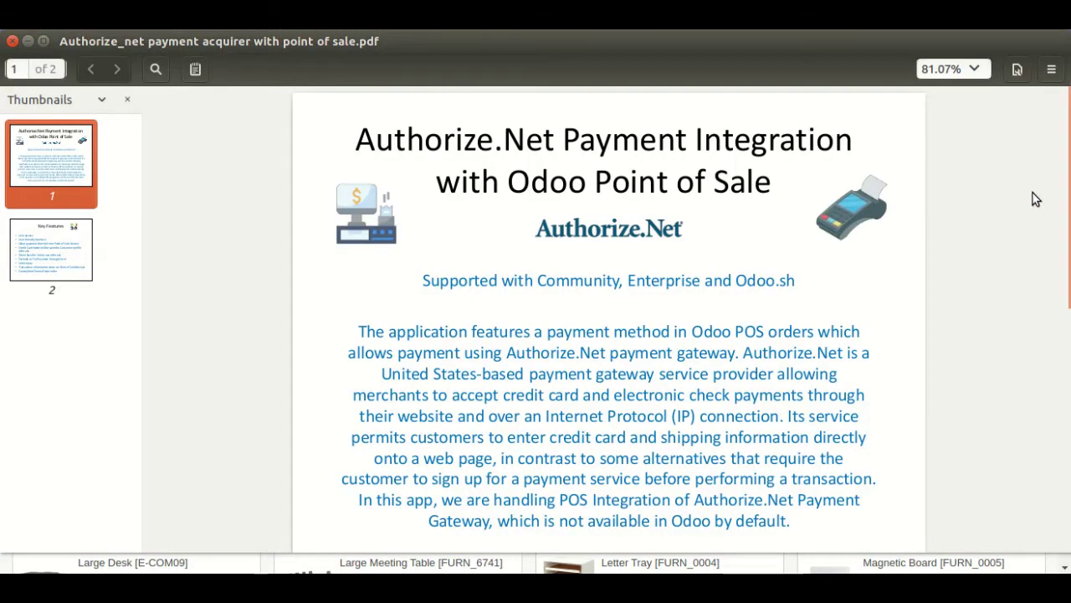
- Scroll the Authorize.Net PDF down to its Key Features page
{"action": "scroll", "coordinate": [1034, 199], "scroll_direction": "down", "scroll_amount": 4}
{"action": "scroll", "coordinate": [1034, 199], "scroll_direction": "down", "scroll_amount": 6}
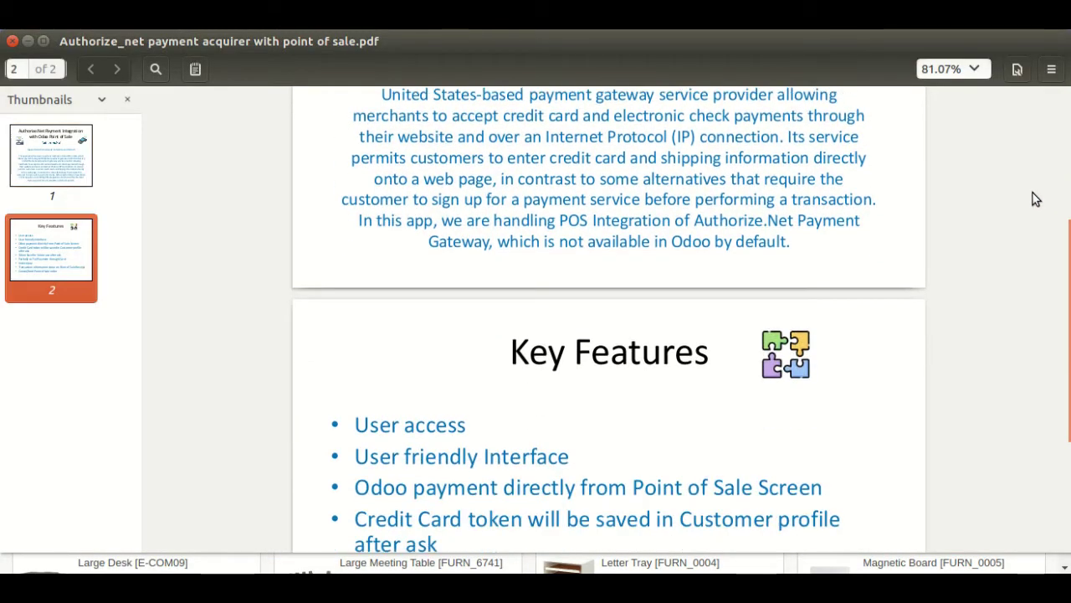
{"action": "scroll", "coordinate": [1035, 200], "scroll_direction": "down", "scroll_amount": 1}
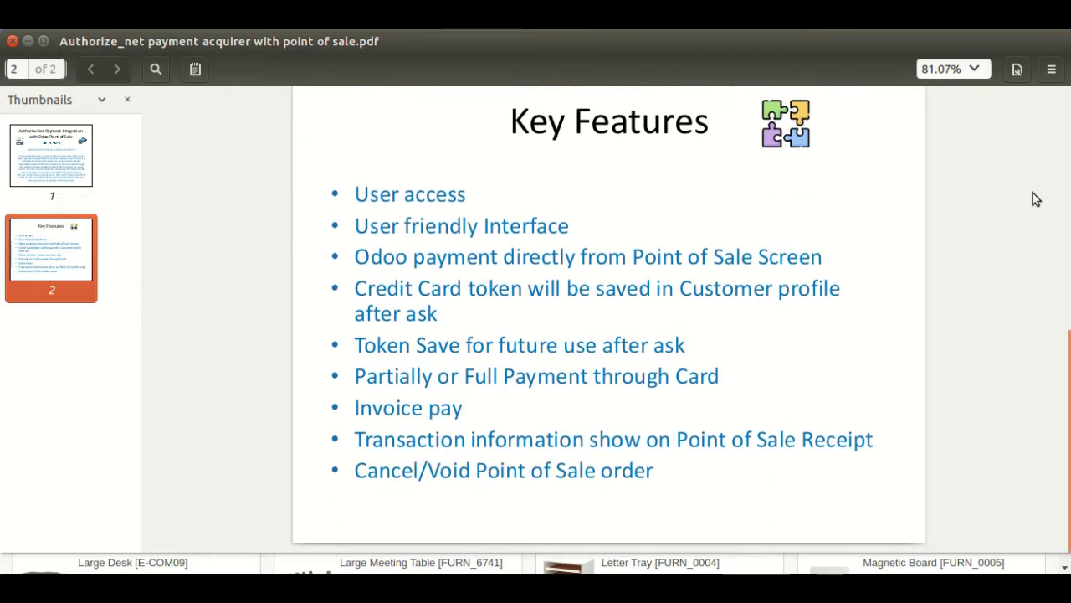
{"action": "scroll", "coordinate": [1034, 199], "scroll_direction": "up", "scroll_amount": 1}
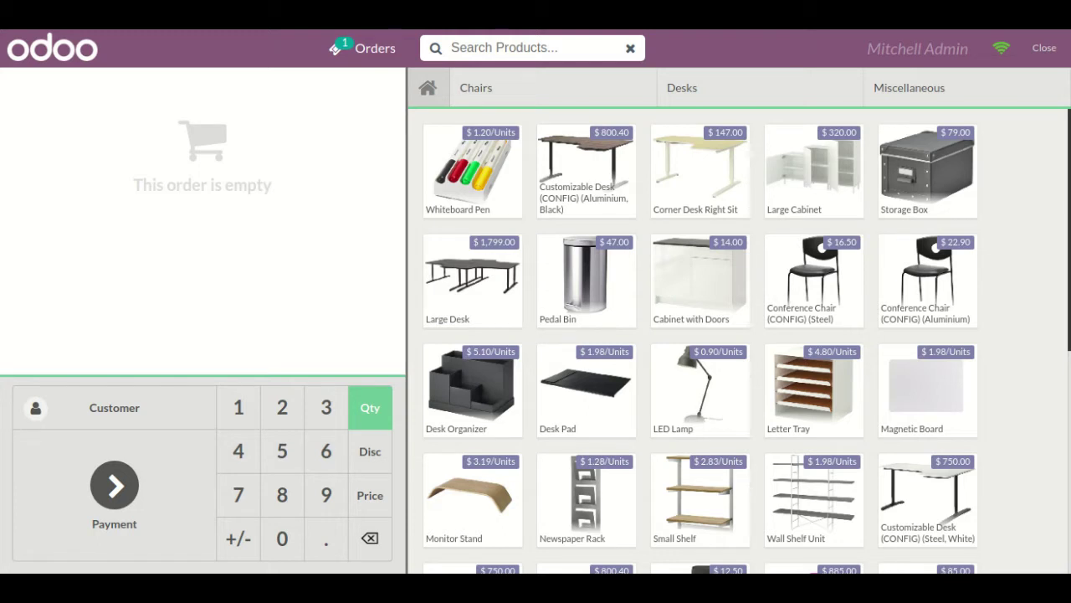
- Duplicate the Point of Sale browser tab
{"action": "right_click", "coordinate": [341, 30]}
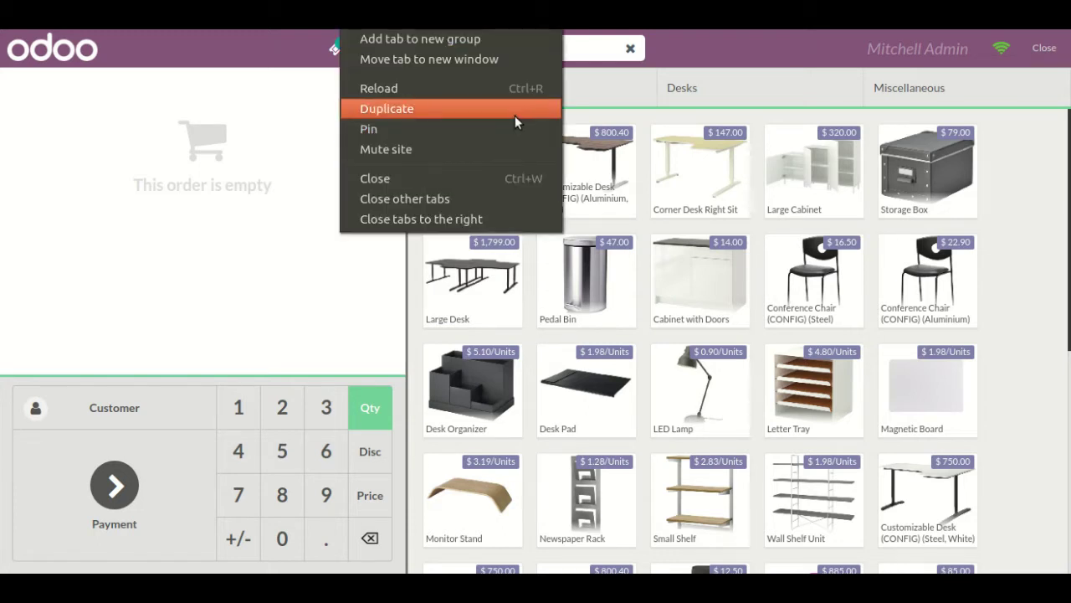
{"action": "left_click", "coordinate": [455, 110]}
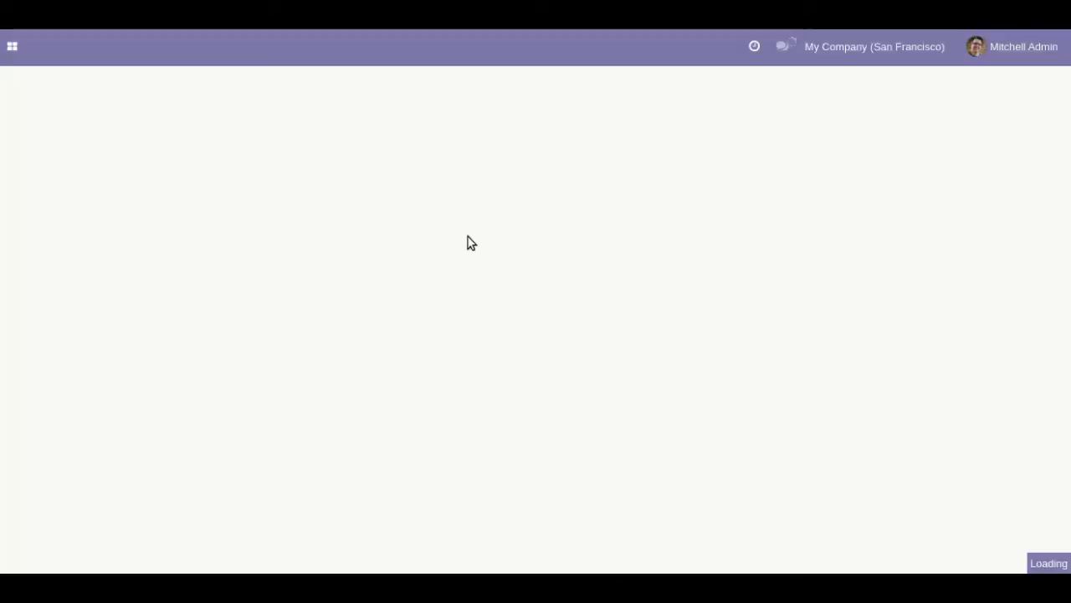
- In Invoicing, open Configuration > Payment Acquirers and the Authorize.Net acquirer's settings
{"action": "left_click", "coordinate": [15, 50]}
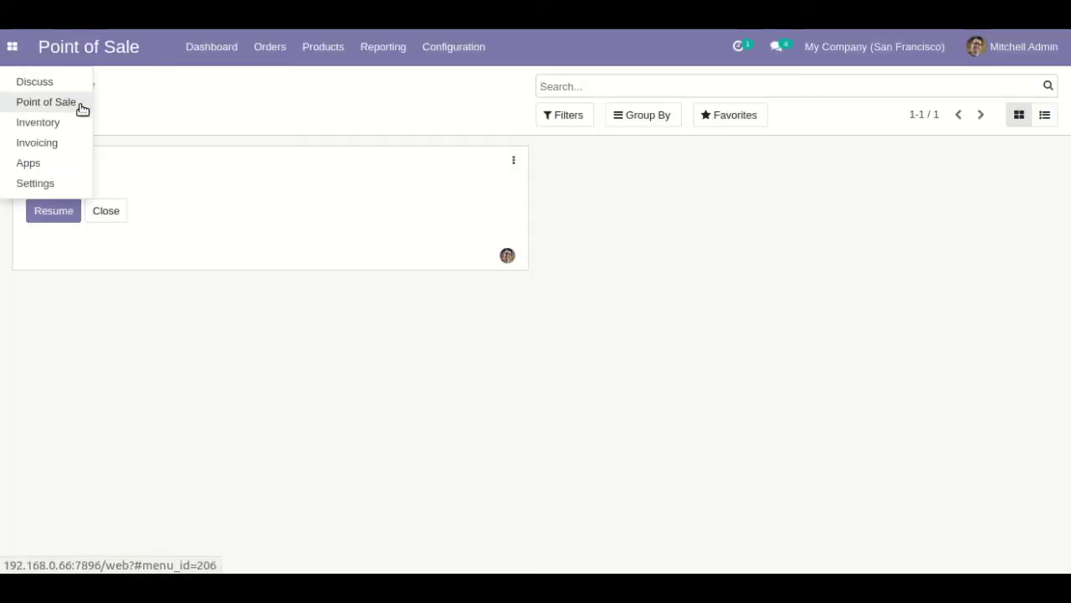
{"action": "left_click", "coordinate": [77, 143]}
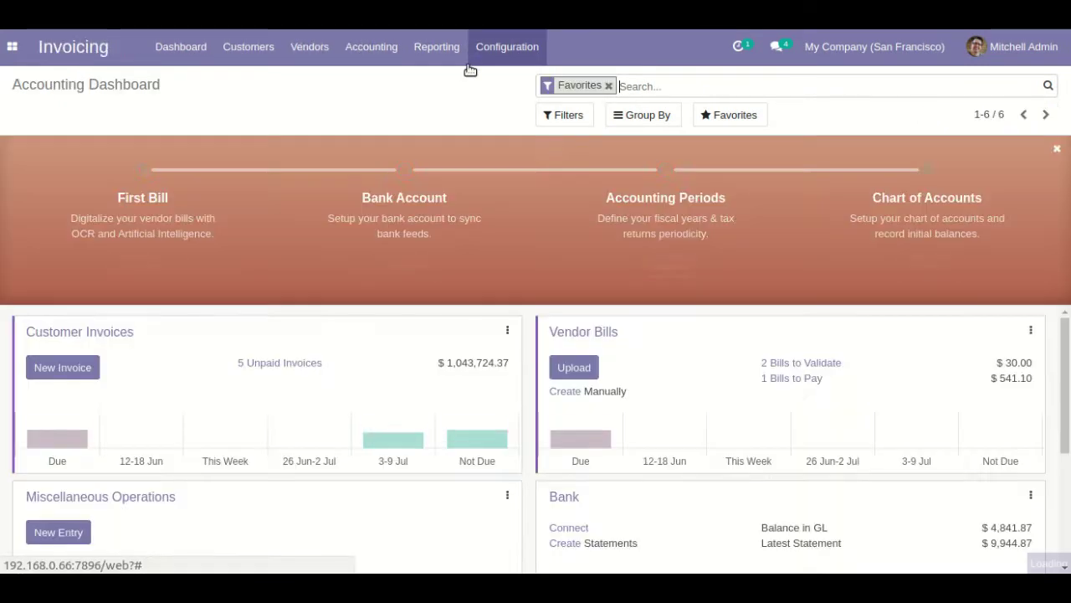
{"action": "left_click", "coordinate": [491, 48]}
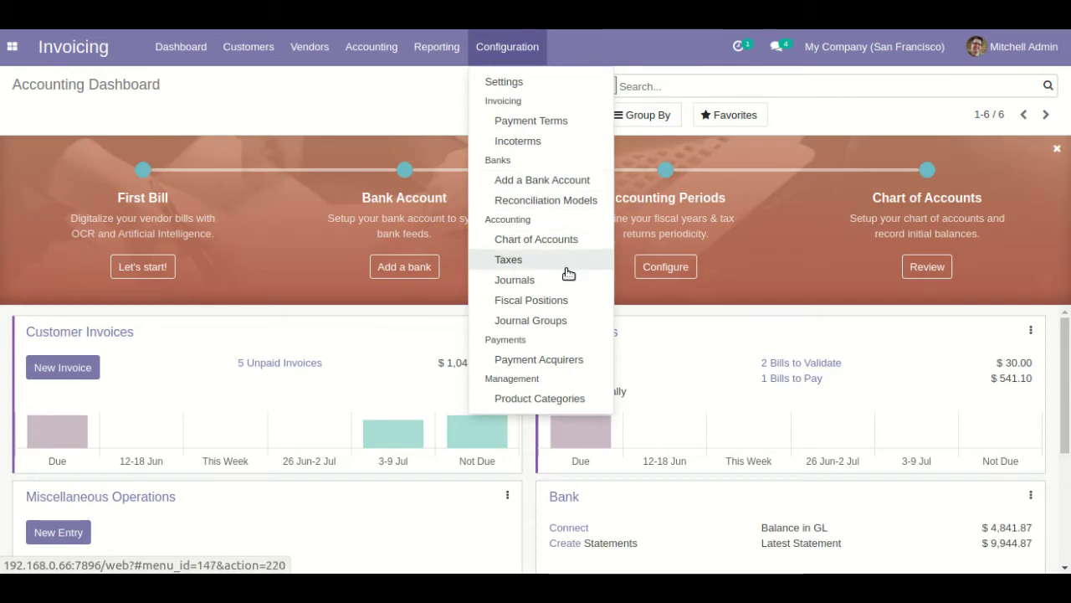
{"action": "left_click", "coordinate": [580, 361]}
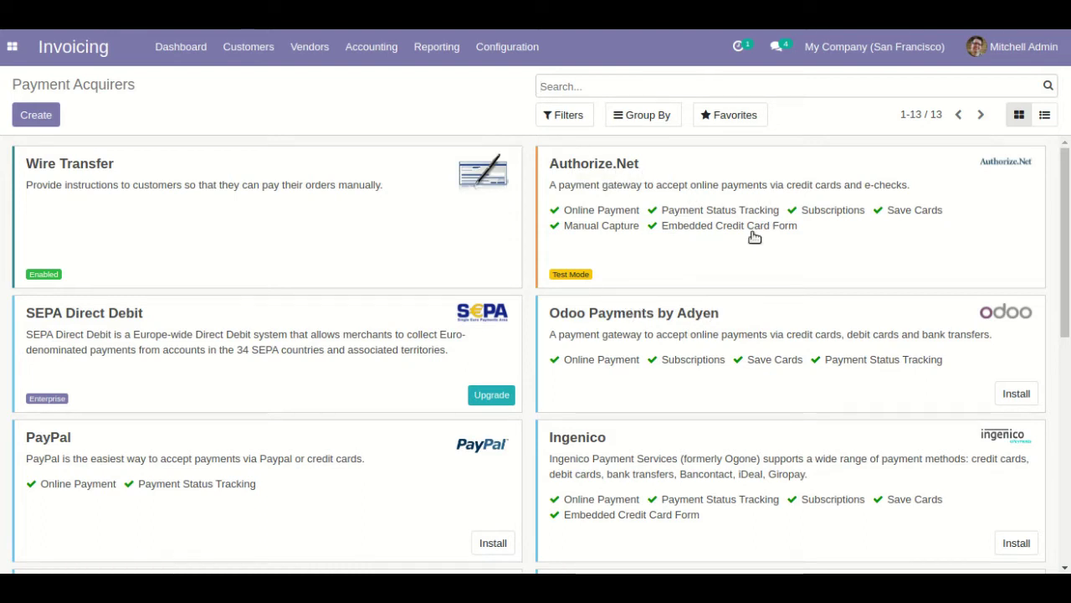
{"action": "left_click", "coordinate": [804, 265]}
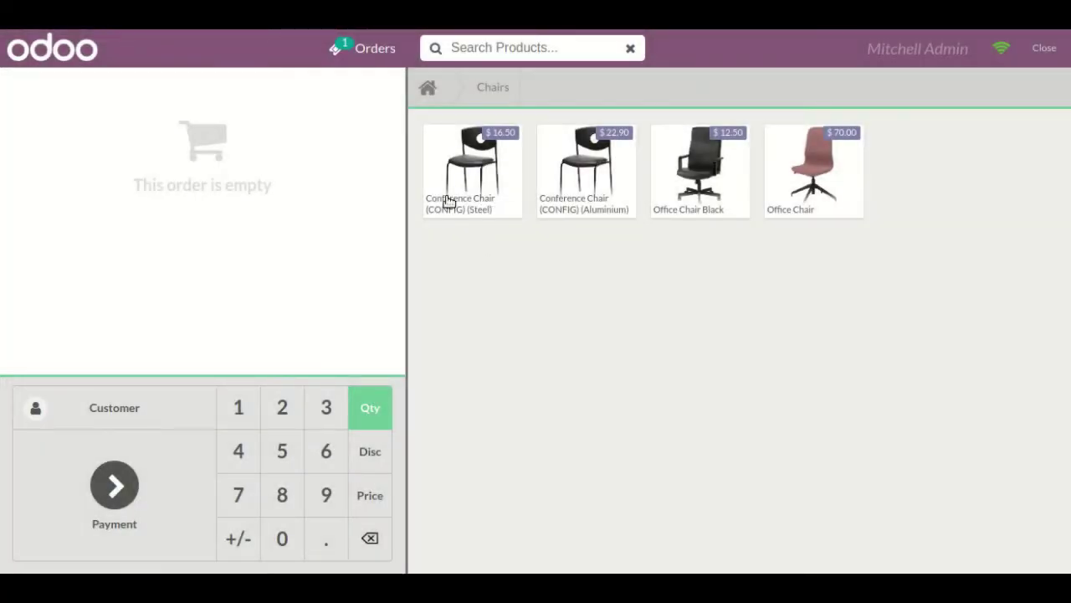
- Add Pedal Bin, Cabinet with Doors and Conference Chair (CONFIG) (Steel) to the order
{"action": "left_click", "coordinate": [428, 88]}
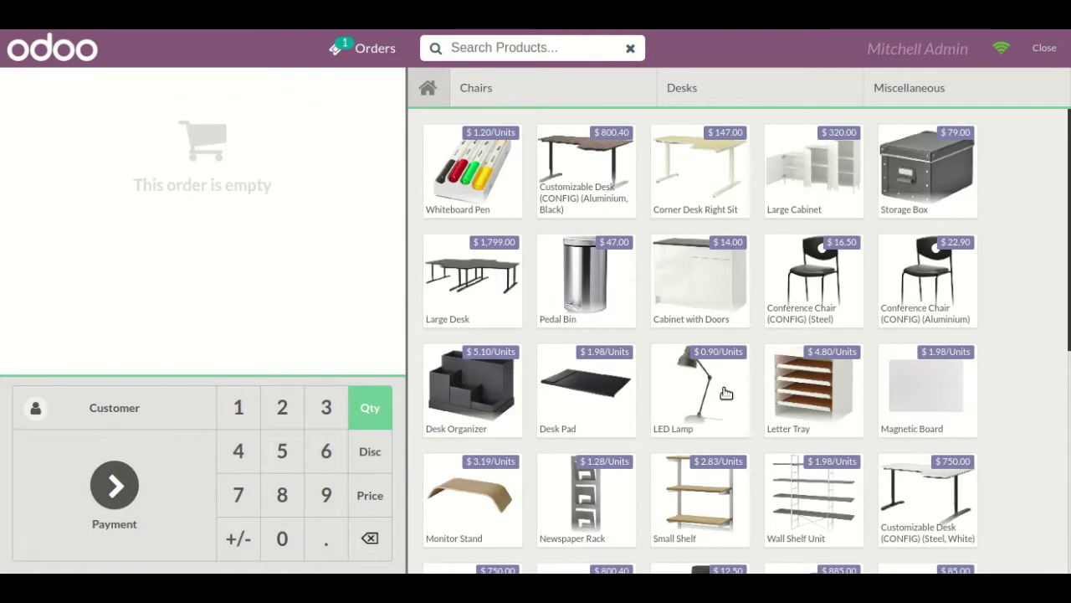
{"action": "left_click", "coordinate": [630, 303]}
{"action": "left_click", "coordinate": [732, 287]}
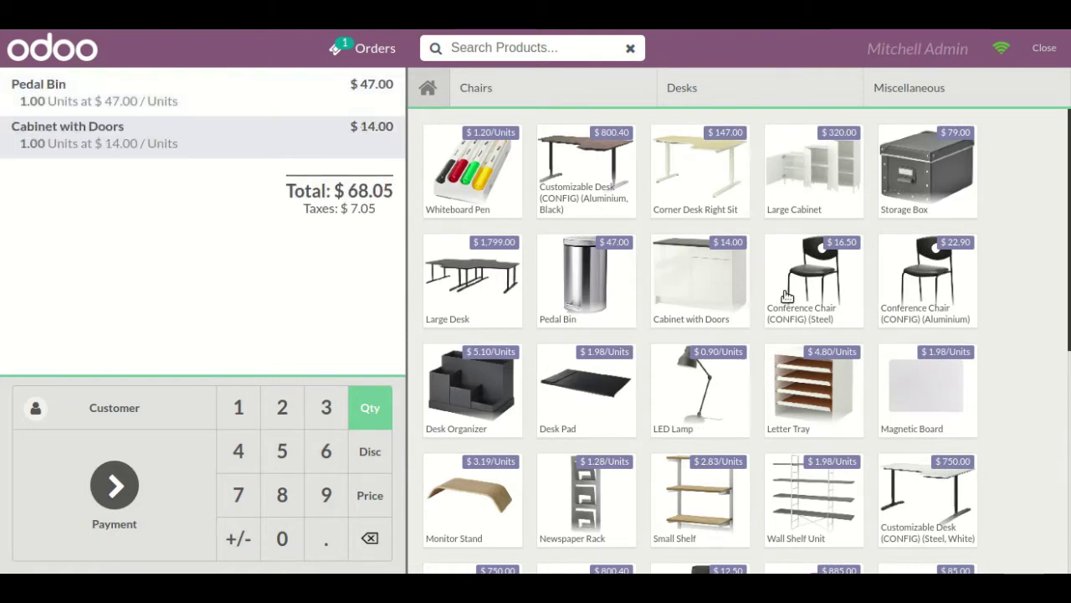
{"action": "left_click", "coordinate": [784, 293]}
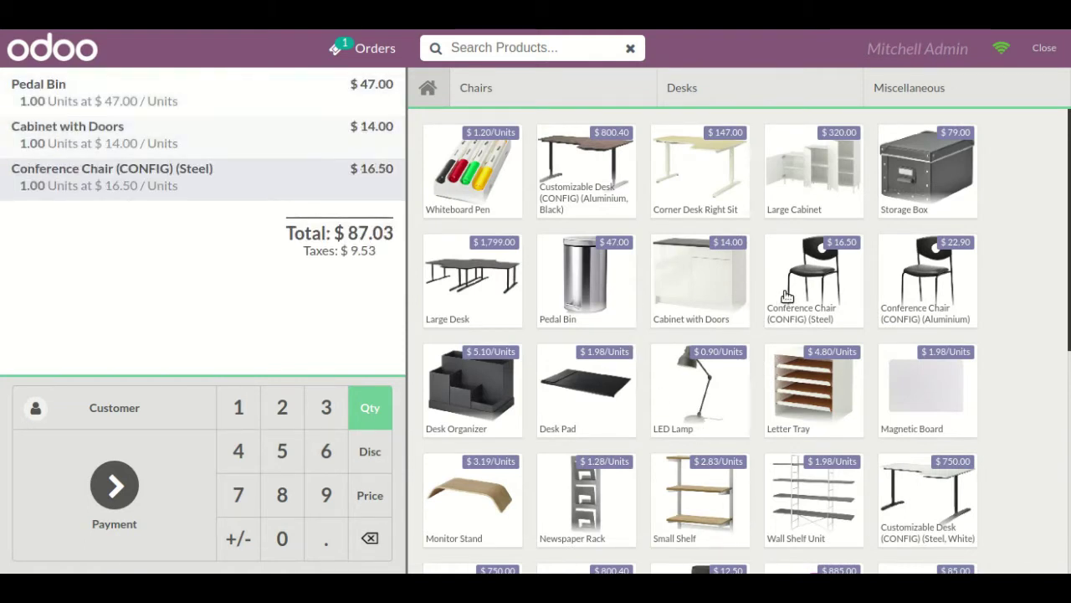
- Set Azure Interior as the customer and proceed to payment of $87.03
{"action": "left_click", "coordinate": [149, 418]}
{"action": "left_click", "coordinate": [243, 204]}
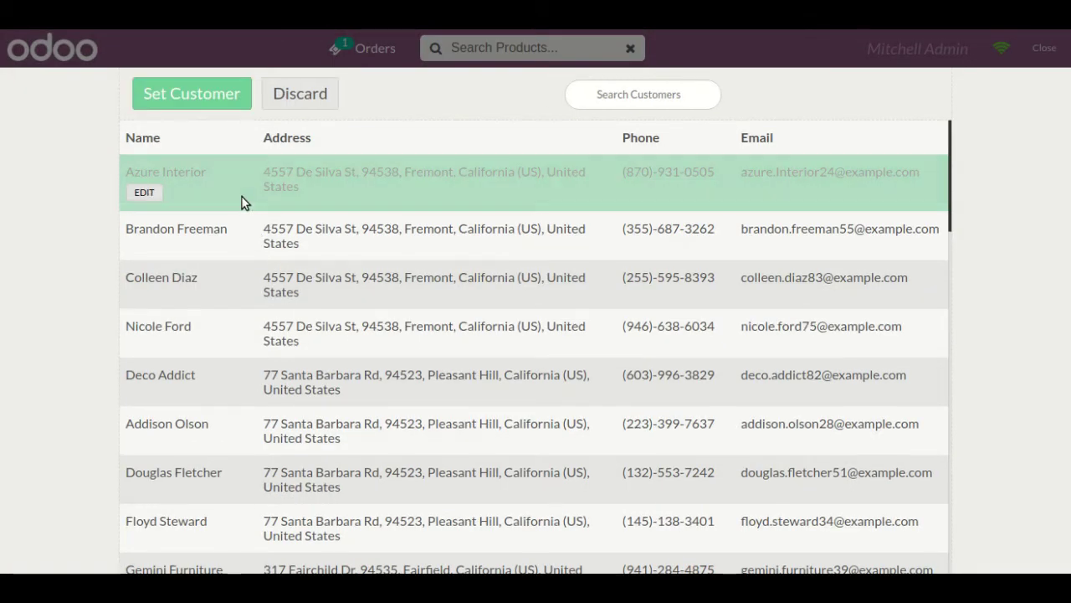
{"action": "left_click", "coordinate": [205, 98]}
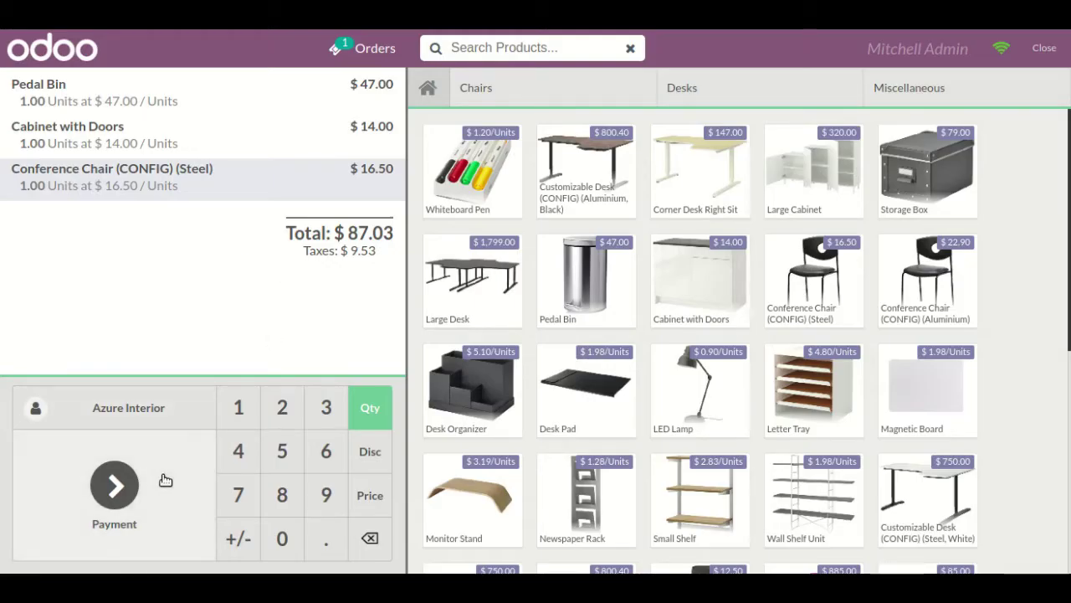
{"action": "left_click", "coordinate": [196, 466]}
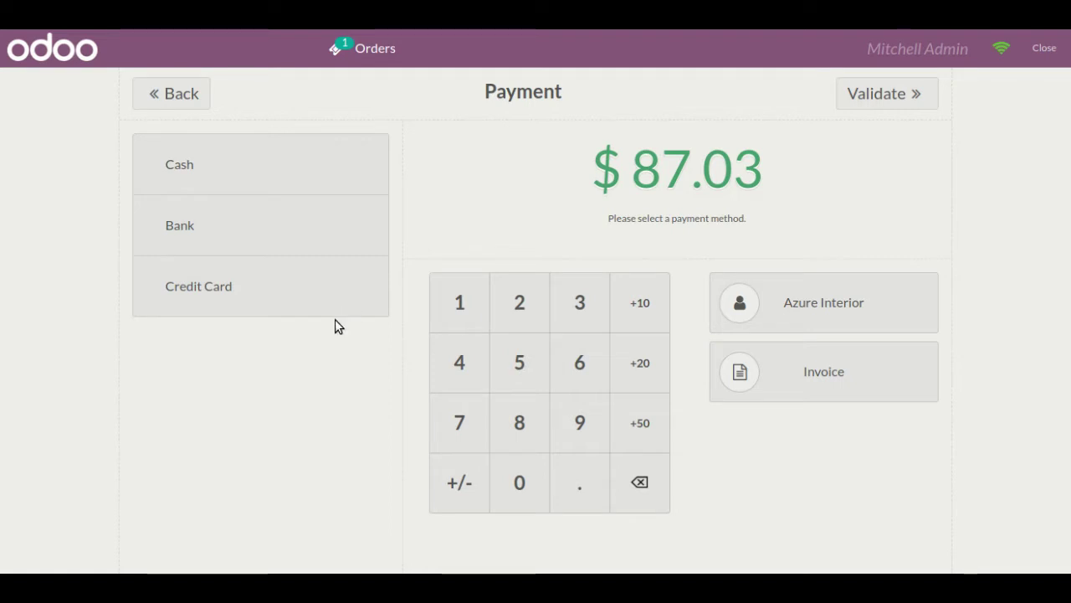
- Add a Credit Card payment for the full 87.03 and open its card-details form
{"action": "left_click", "coordinate": [328, 301]}
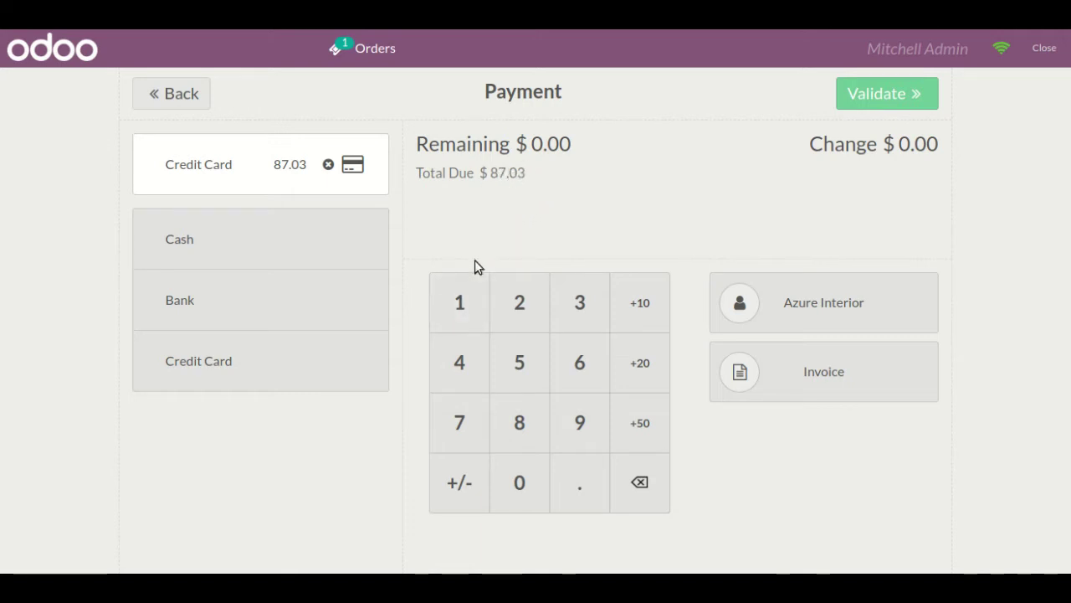
{"action": "left_click", "coordinate": [354, 167]}
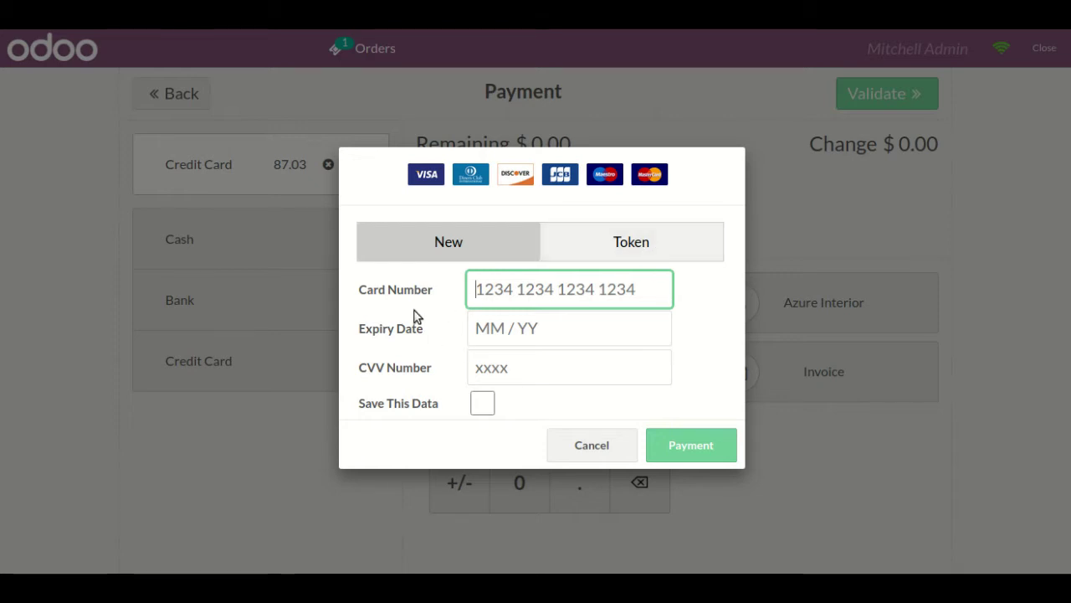
- Enter the test Visa card number, expiry 03/23 and CVV, save the card, and submit payment
{"action": "left_click", "coordinate": [681, 254]}
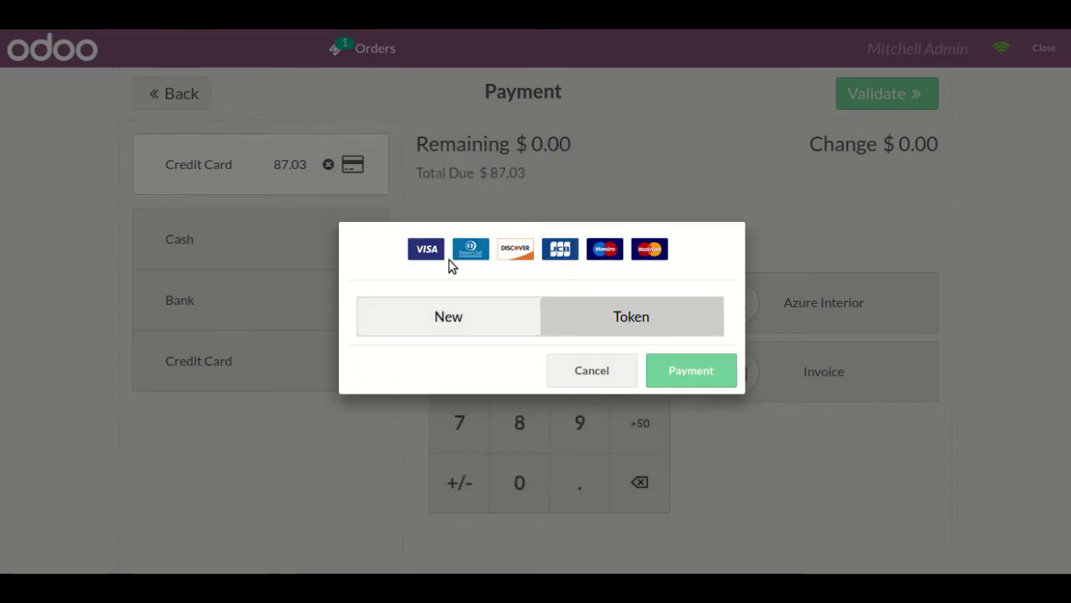
{"action": "left_click", "coordinate": [473, 322]}
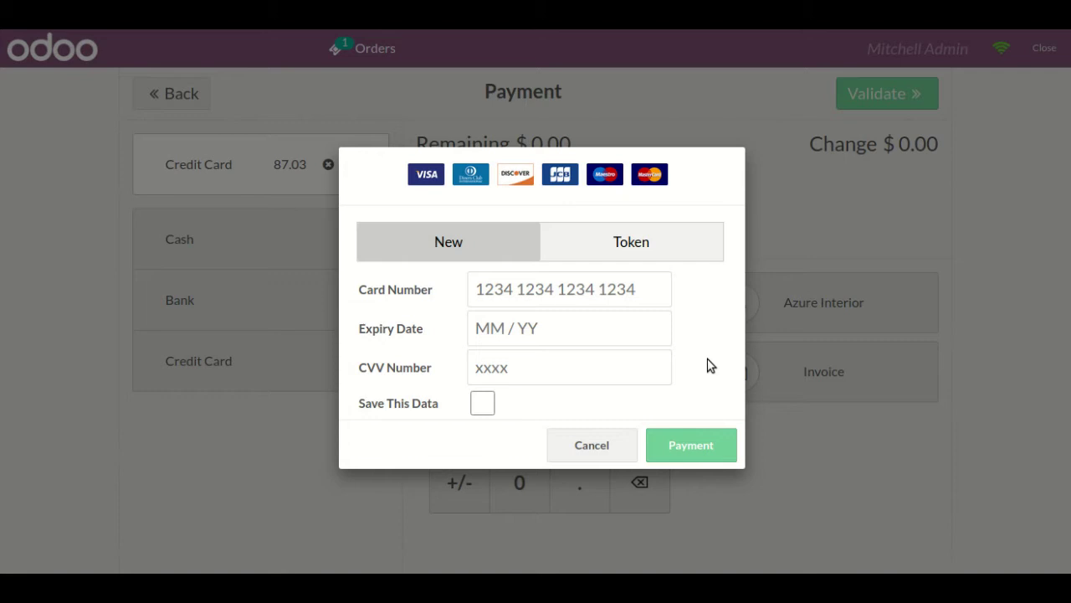
{"action": "left_click", "coordinate": [660, 293]}
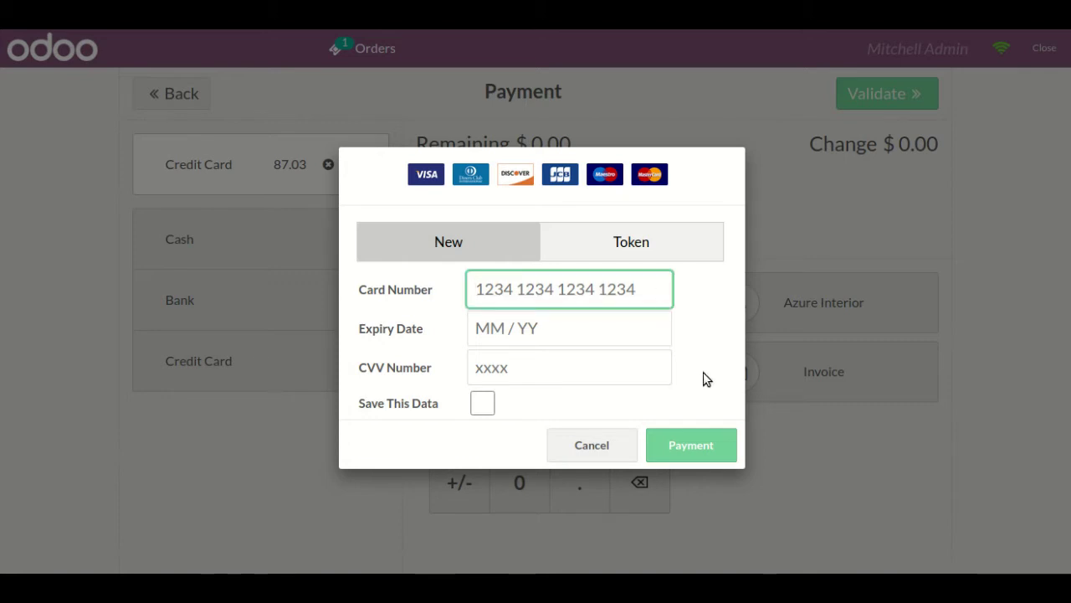
{"action": "type", "text": "4111111111111111"}
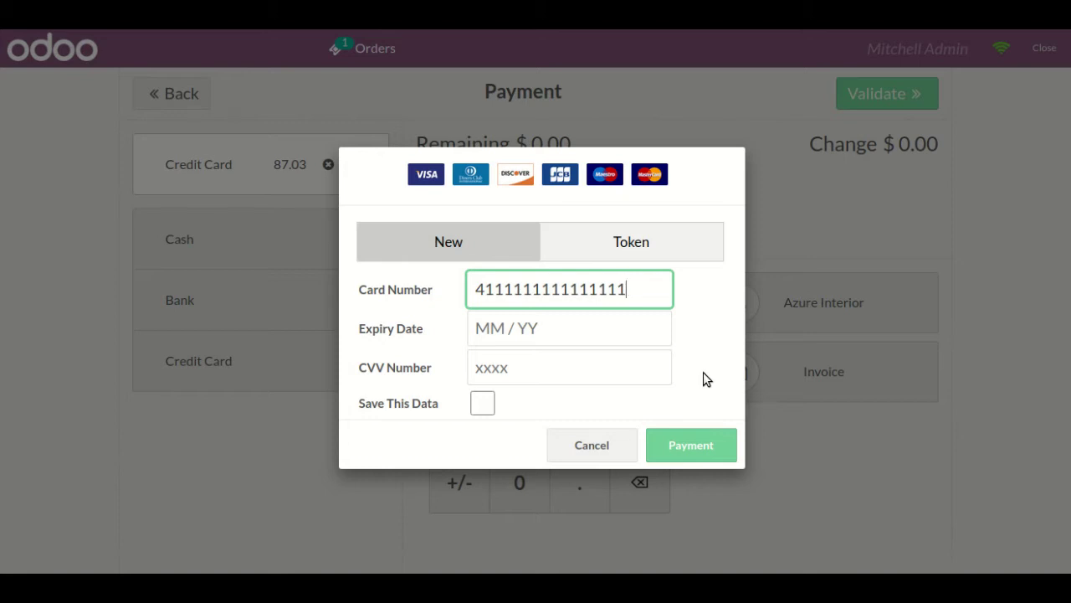
{"action": "key", "text": "Tab"}
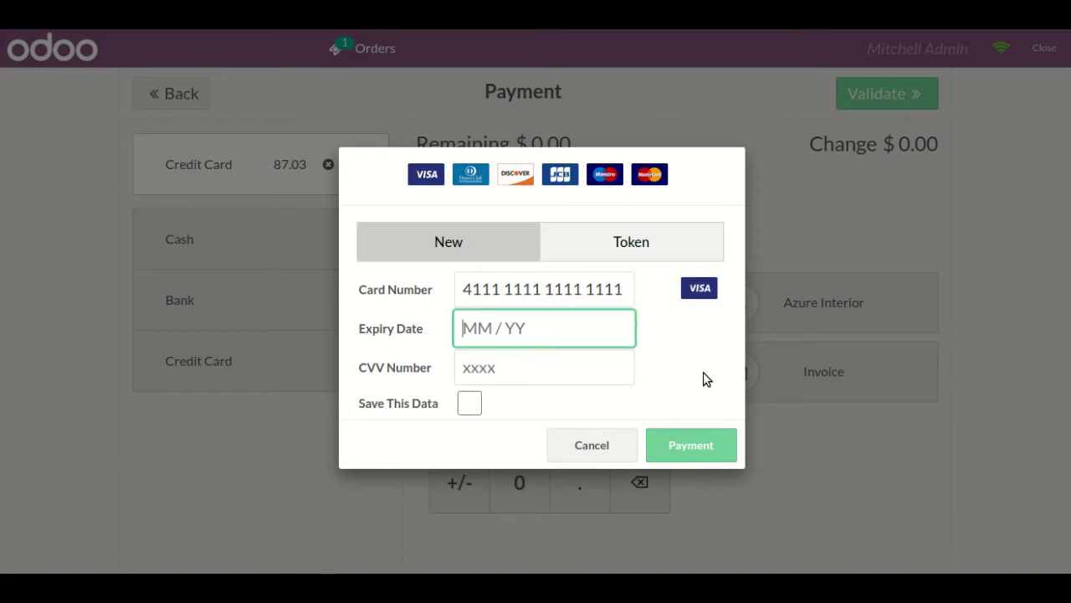
{"action": "type", "text": "0323"}
{"action": "key", "text": "Tab"}
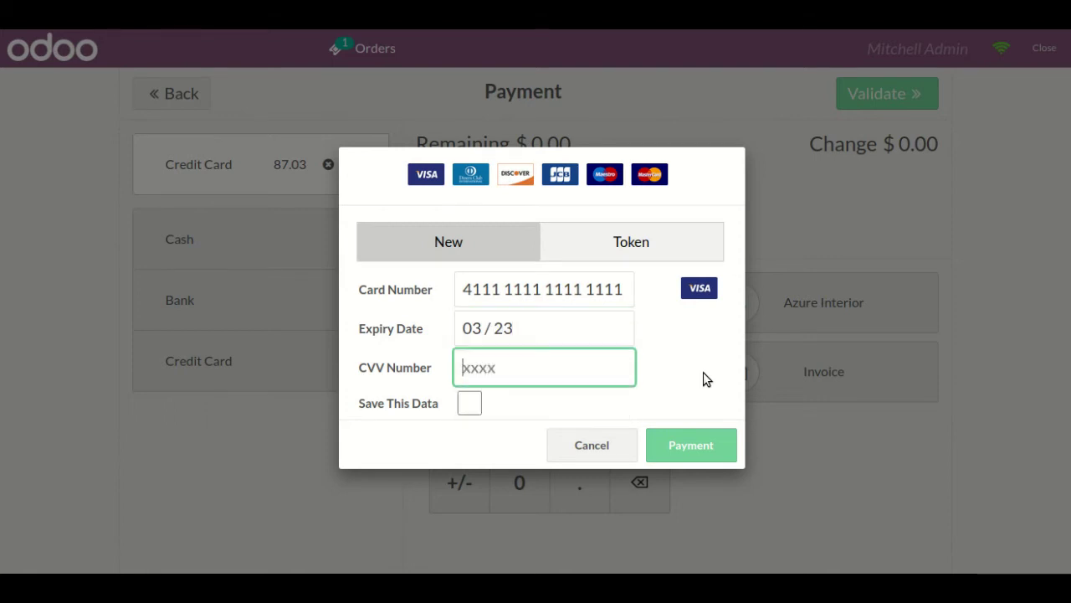
{"action": "type", "text": "123"}
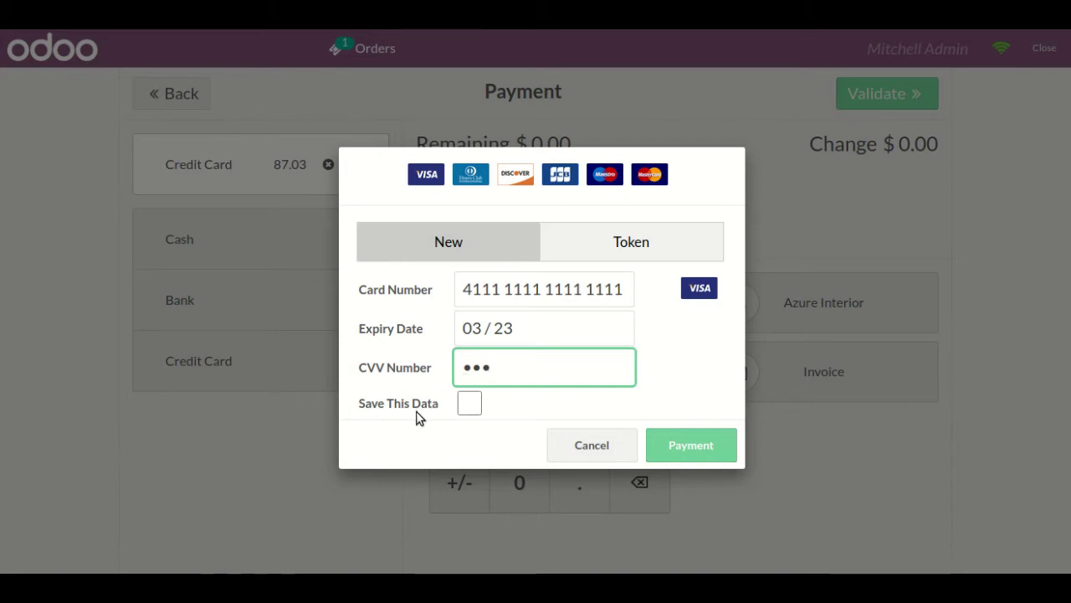
{"action": "left_click", "coordinate": [470, 406]}
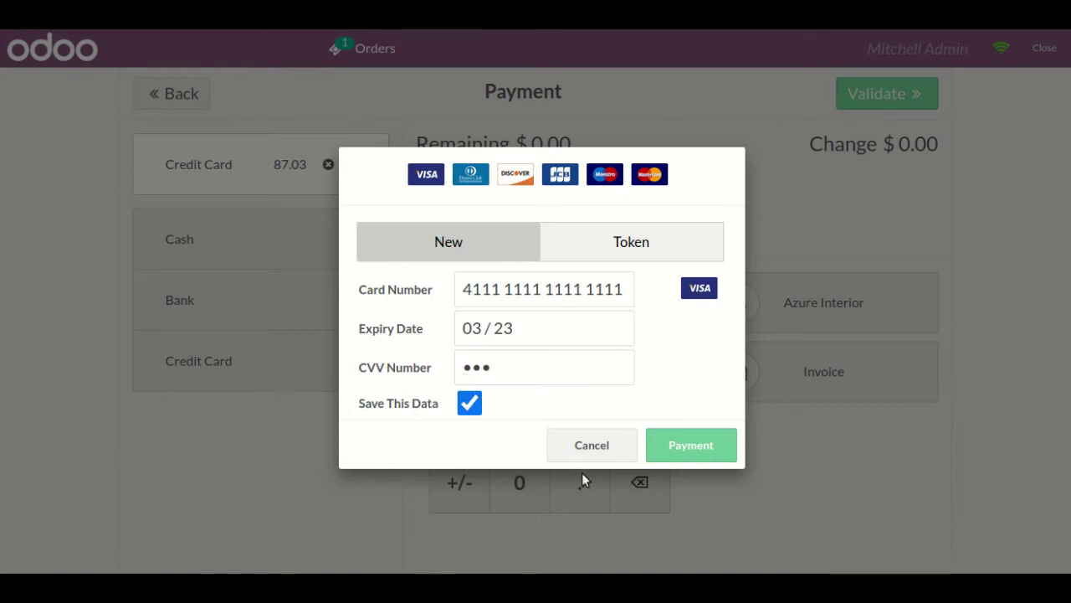
{"action": "left_click", "coordinate": [709, 448]}
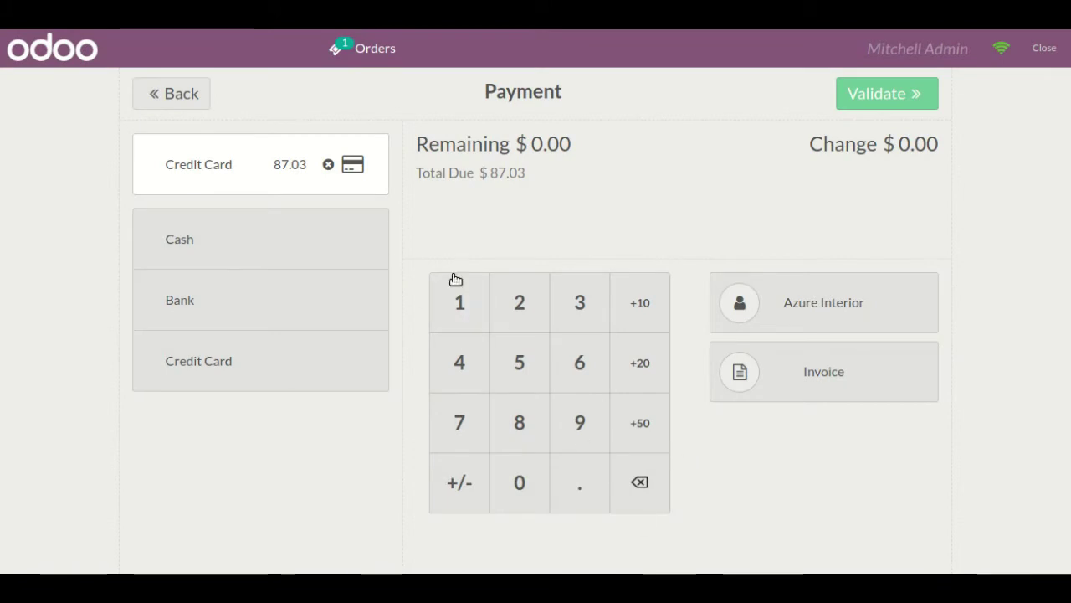
- Turn on Invoice and validate the $87.03 order
{"action": "left_click", "coordinate": [878, 398]}
{"action": "left_click", "coordinate": [860, 97]}
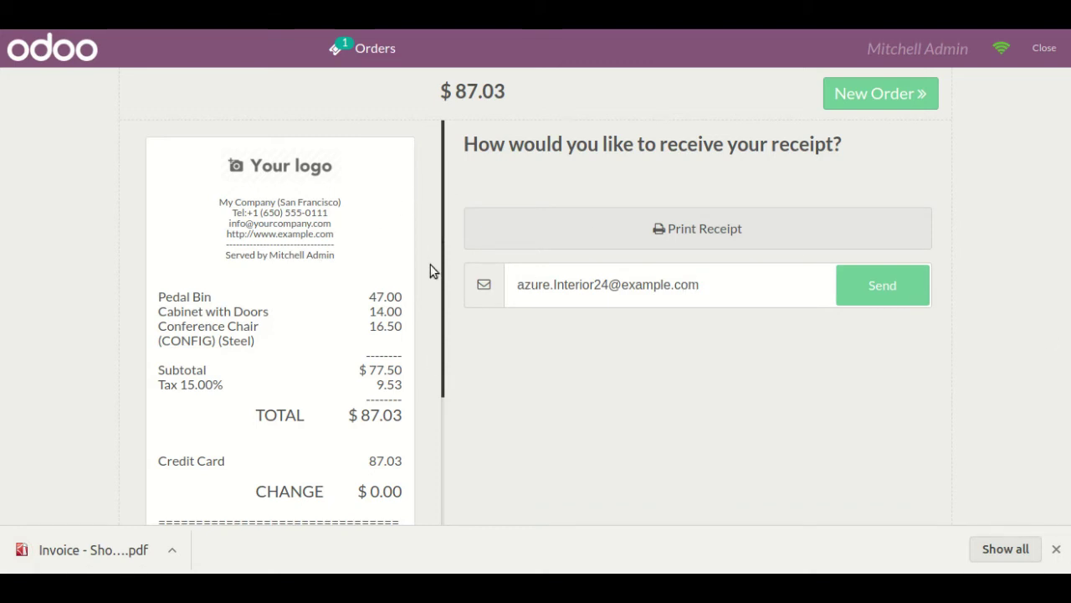
{"action": "left_click_drag", "start_coordinate": [442, 270], "coordinate": [449, 427]}
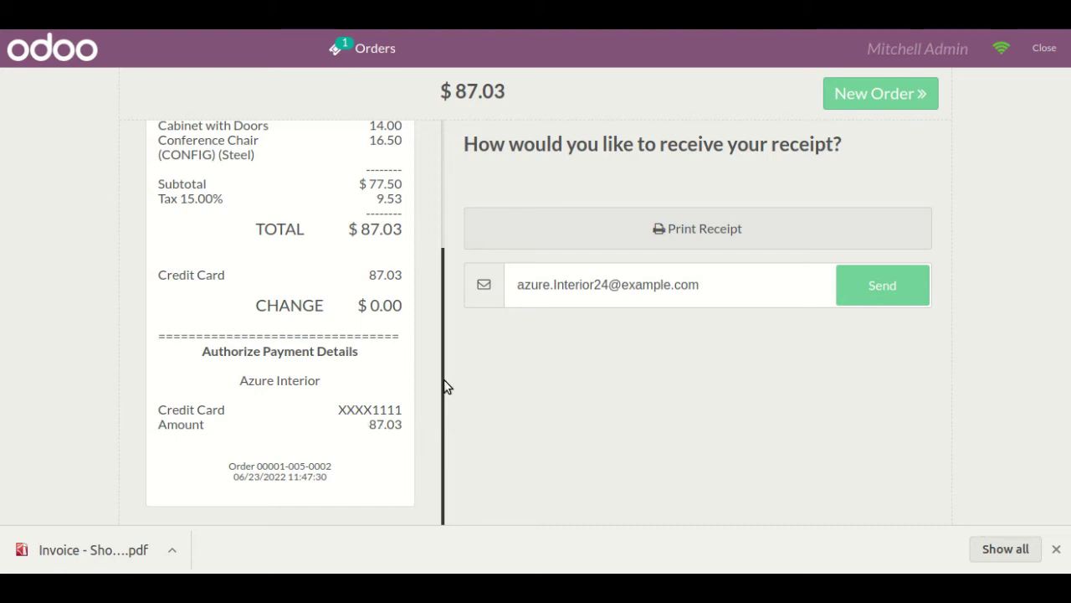
{"action": "left_click_drag", "start_coordinate": [443, 322], "coordinate": [447, 179]}
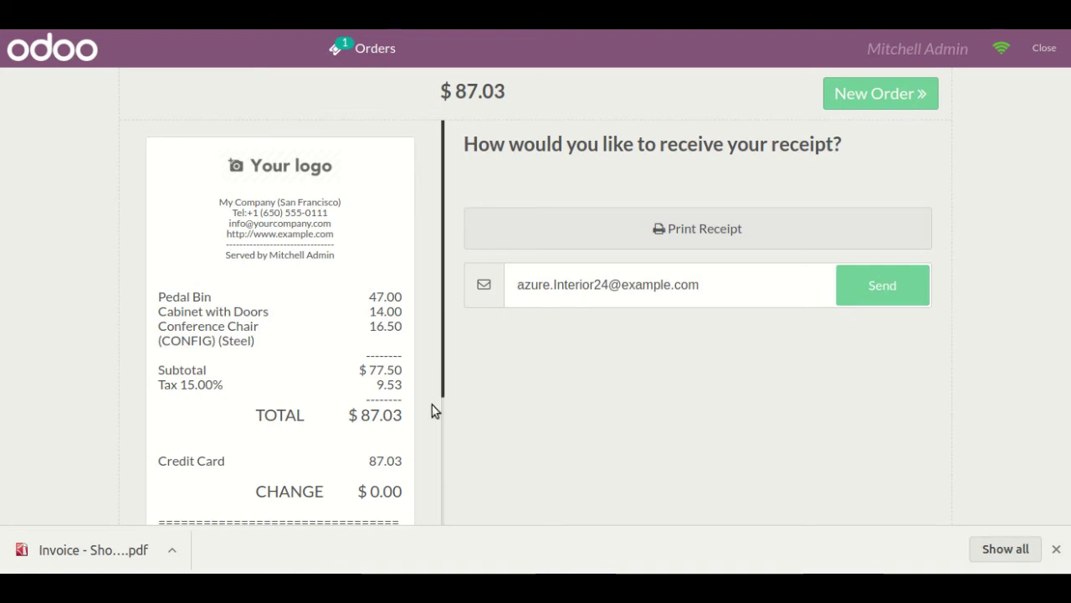
{"action": "scroll", "coordinate": [443, 430], "scroll_direction": "down", "scroll_amount": 3}
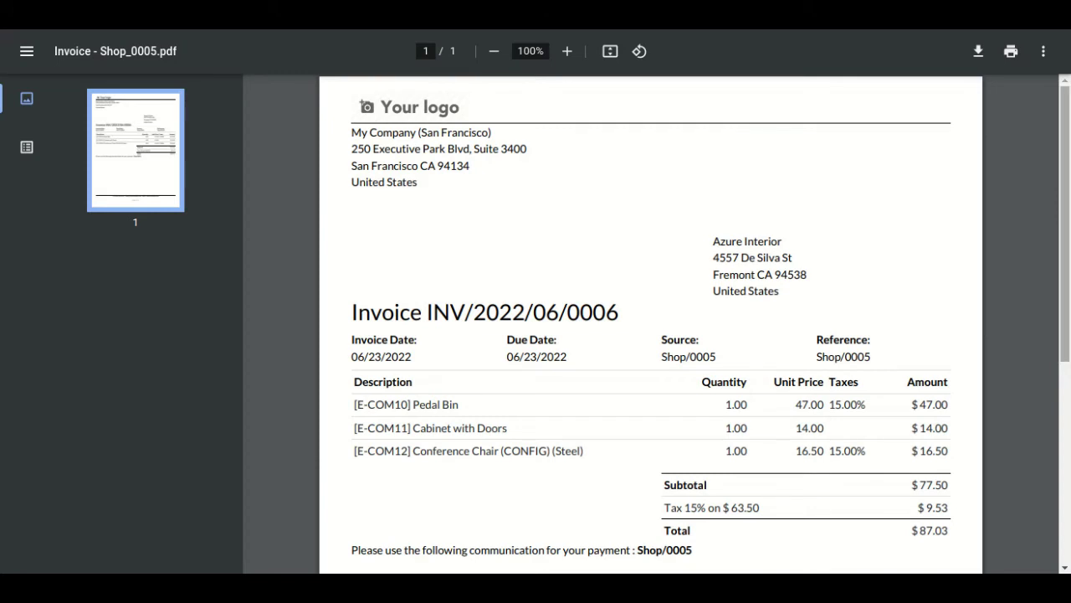
- Scroll through invoice INV/2022/06/0006 totalling $87.03
{"action": "scroll", "coordinate": [650, 318], "scroll_direction": "down", "scroll_amount": 3}
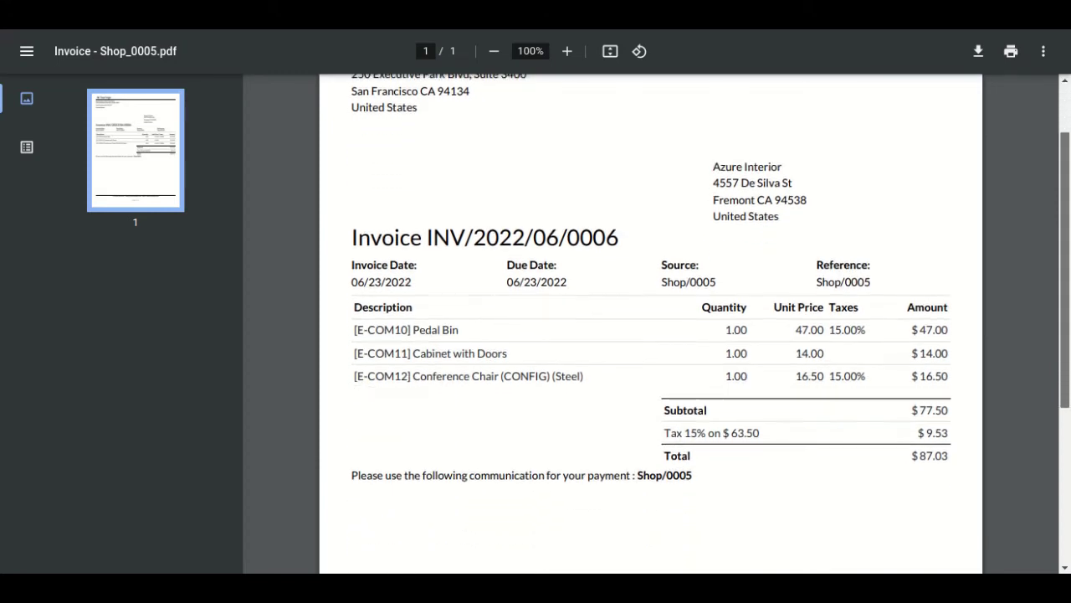
{"action": "scroll", "coordinate": [650, 318], "scroll_direction": "up", "scroll_amount": 2}
{"action": "scroll", "coordinate": [650, 318], "scroll_direction": "up", "scroll_amount": 1}
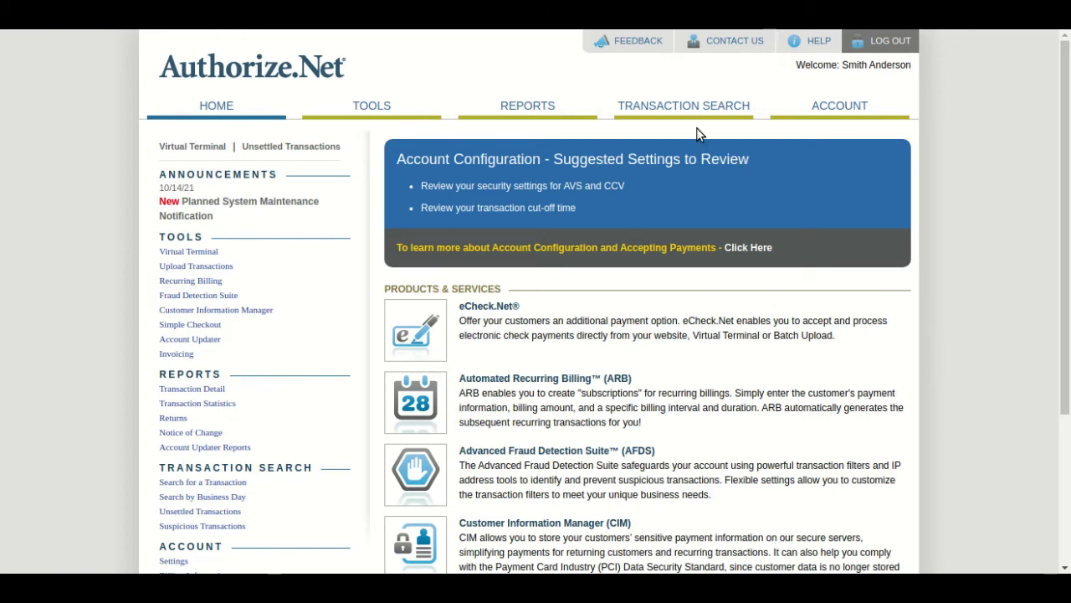
- Search transactions with From and To set to Unsettled, then highlight the USD 87.03 amount
{"action": "left_click", "coordinate": [674, 107]}
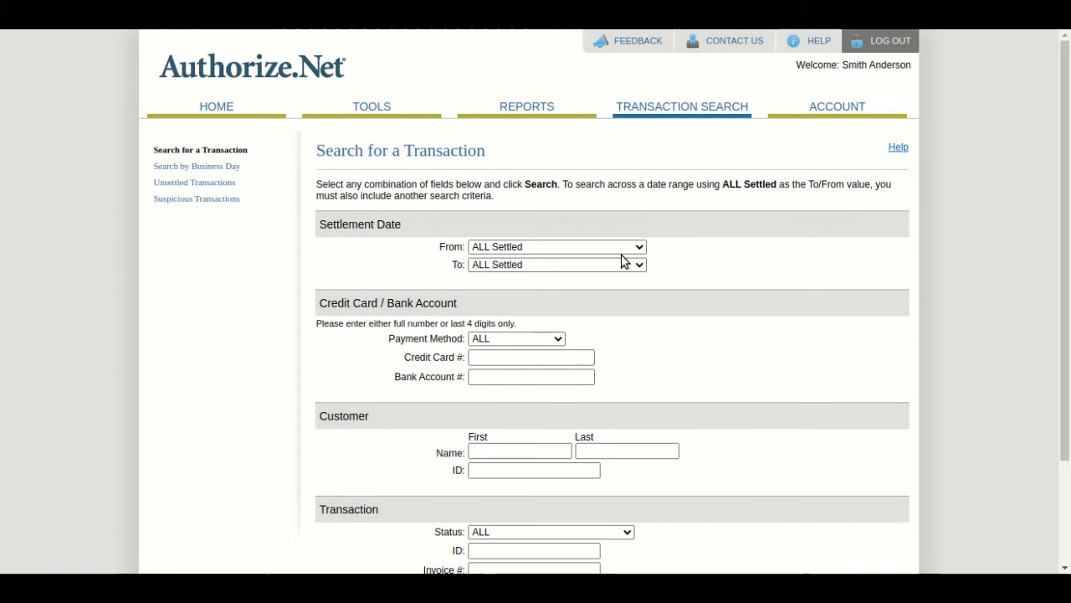
{"action": "left_click", "coordinate": [617, 249]}
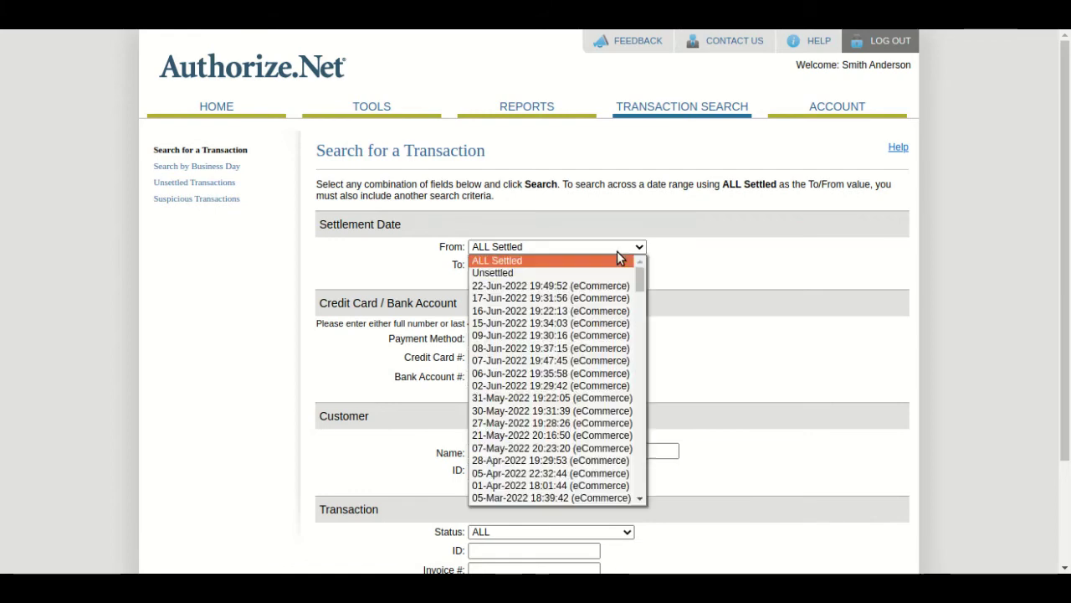
{"action": "left_click", "coordinate": [604, 273]}
{"action": "left_click", "coordinate": [607, 264]}
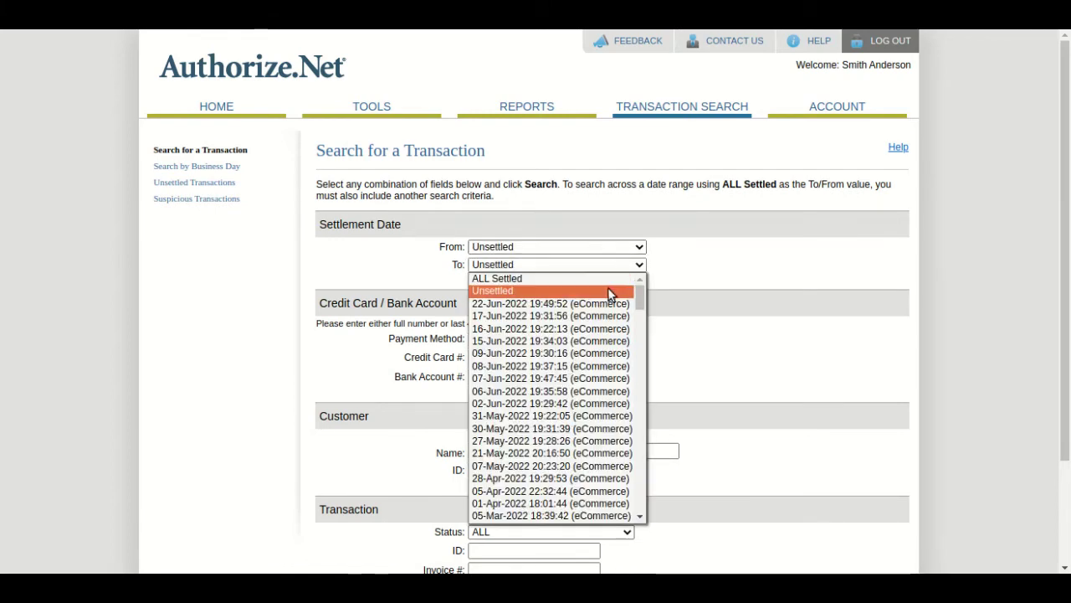
{"action": "left_click", "coordinate": [607, 291]}
{"action": "scroll", "coordinate": [608, 290], "scroll_direction": "down", "scroll_amount": 3}
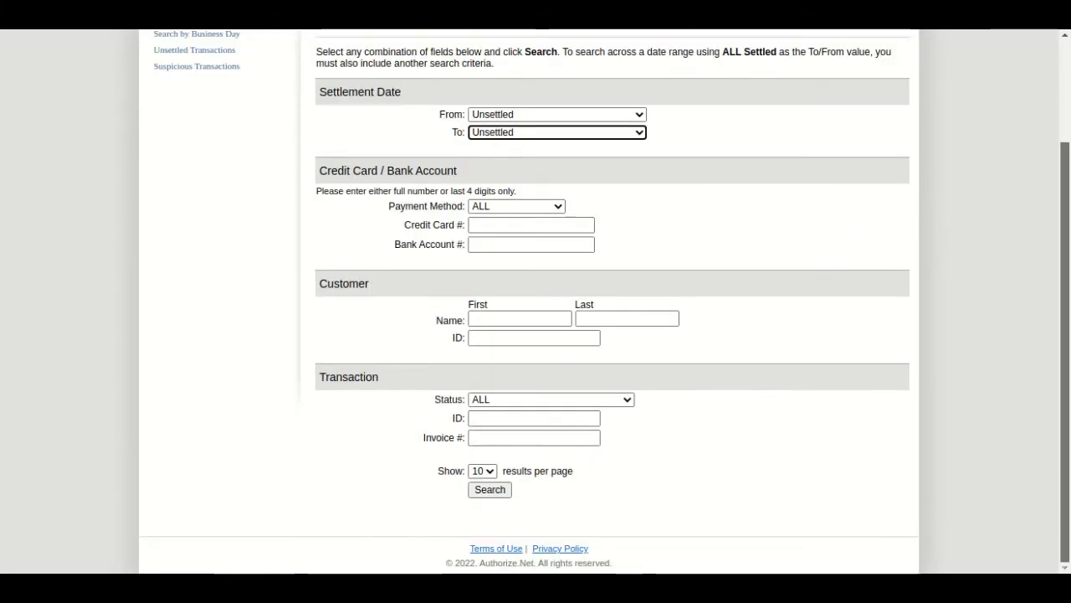
{"action": "left_click", "coordinate": [481, 496]}
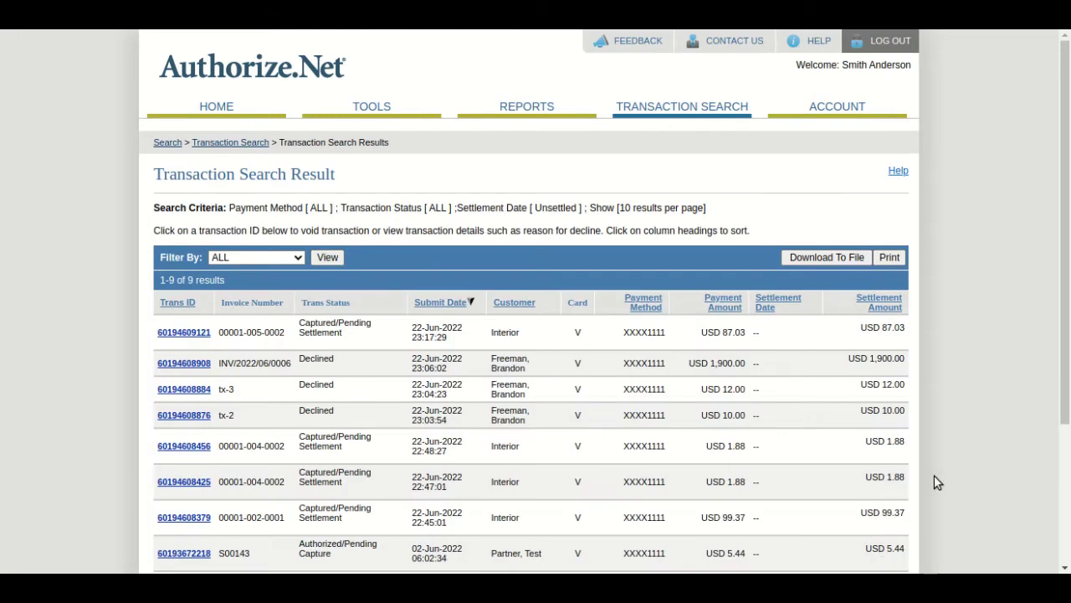
{"action": "left_click_drag", "start_coordinate": [881, 329], "coordinate": [903, 332]}
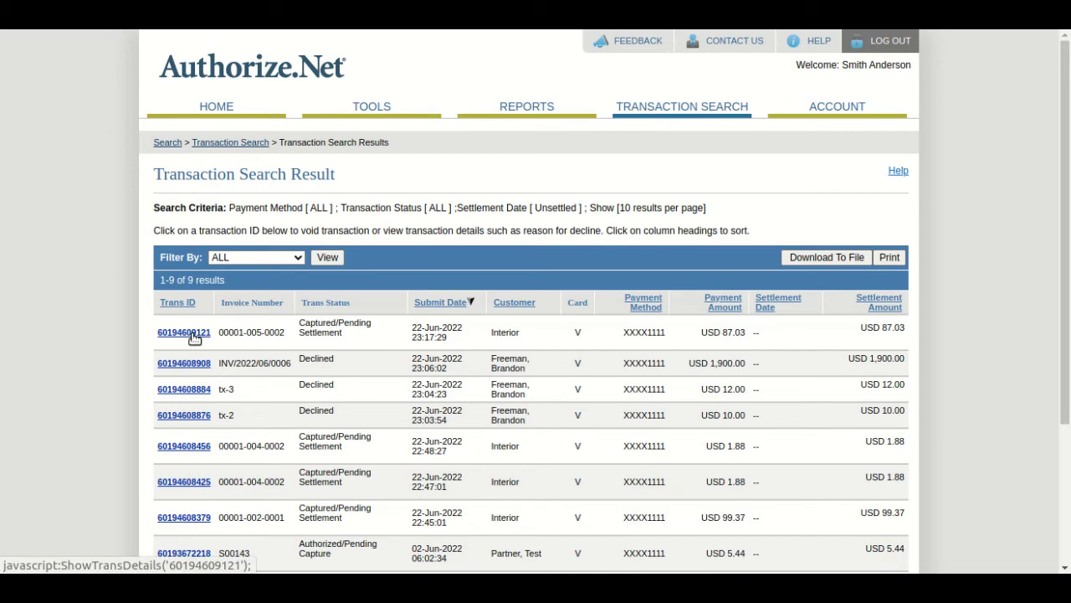
{"action": "left_click", "coordinate": [192, 333]}
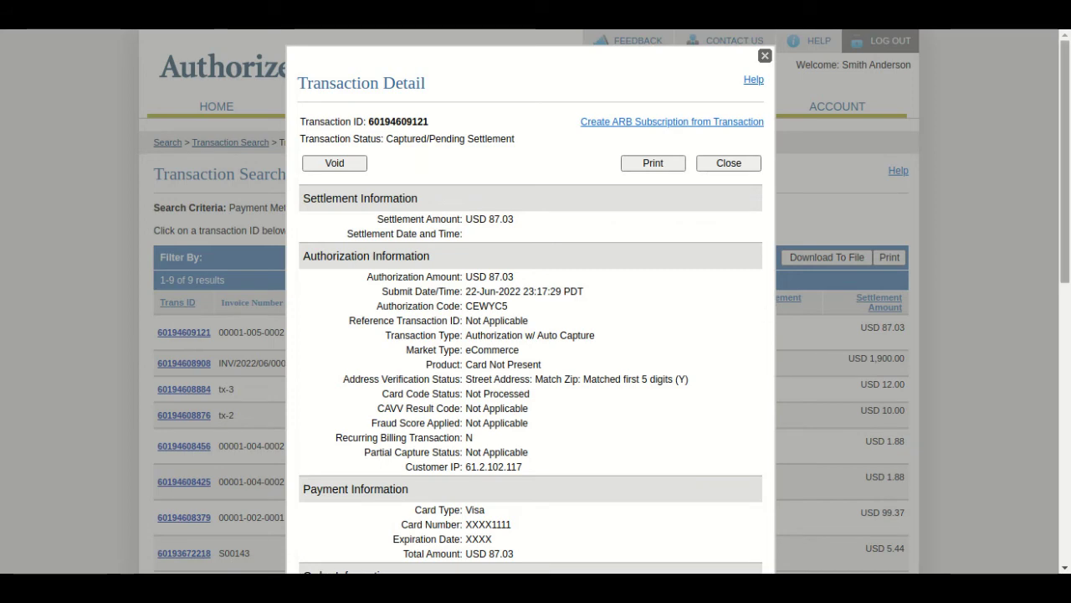
{"action": "left_click_drag", "start_coordinate": [1065, 174], "coordinate": [1065, 289]}
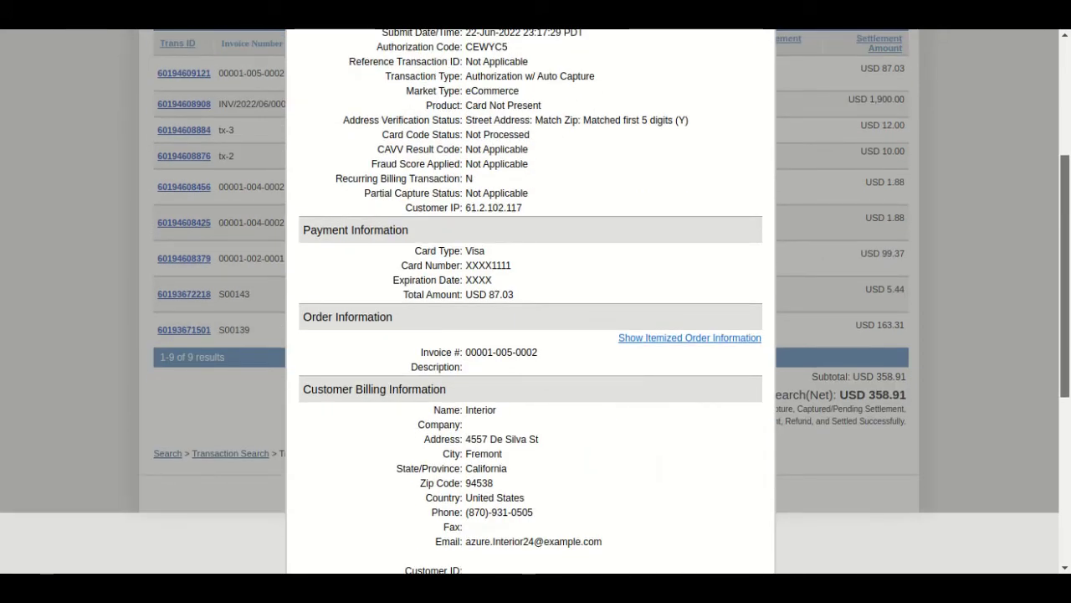
{"action": "scroll", "coordinate": [535, 302], "scroll_direction": "down", "scroll_amount": 2}
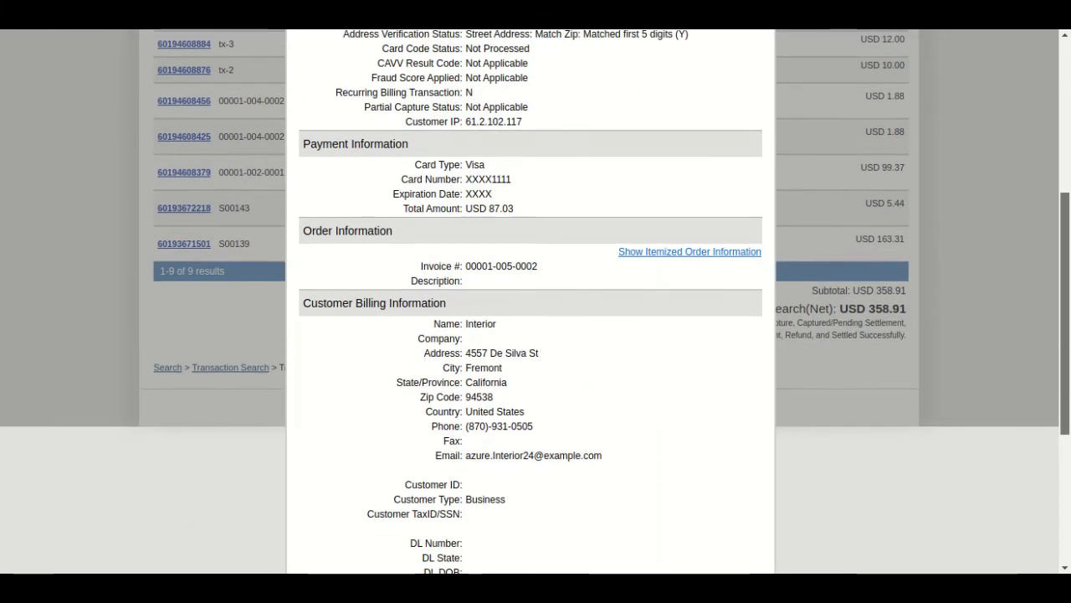
{"action": "scroll", "coordinate": [536, 301], "scroll_direction": "down", "scroll_amount": 1}
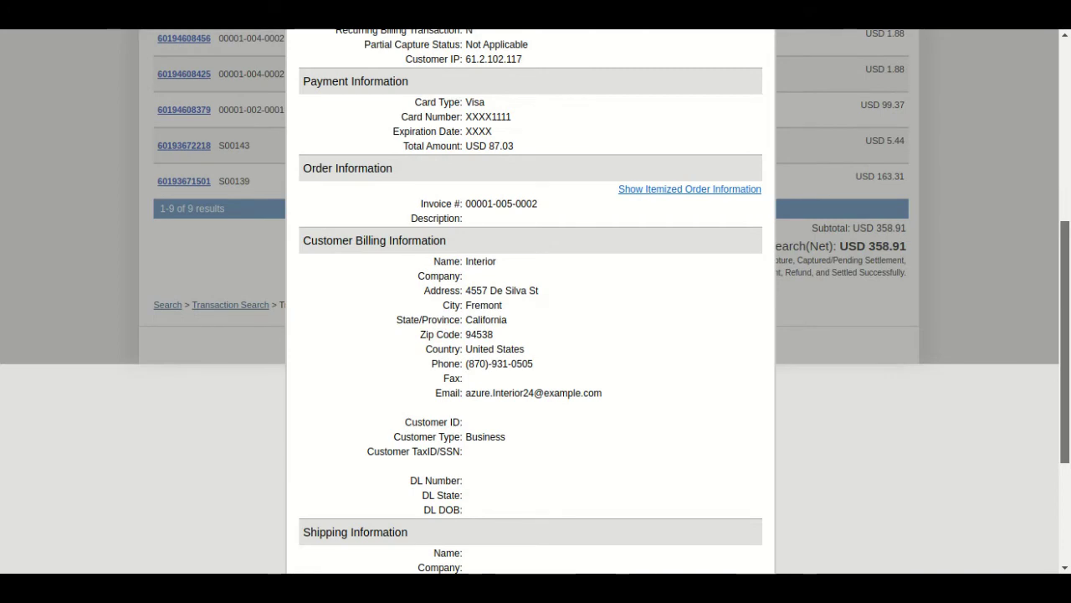
{"action": "scroll", "coordinate": [849, 179], "scroll_direction": "up", "scroll_amount": 5}
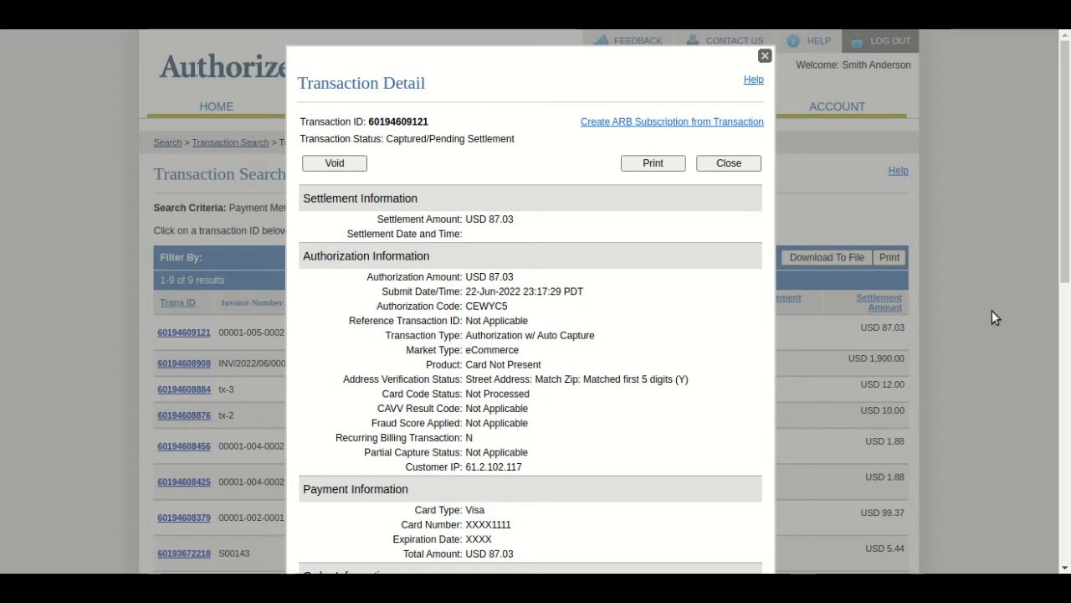
{"action": "left_click", "coordinate": [764, 57]}
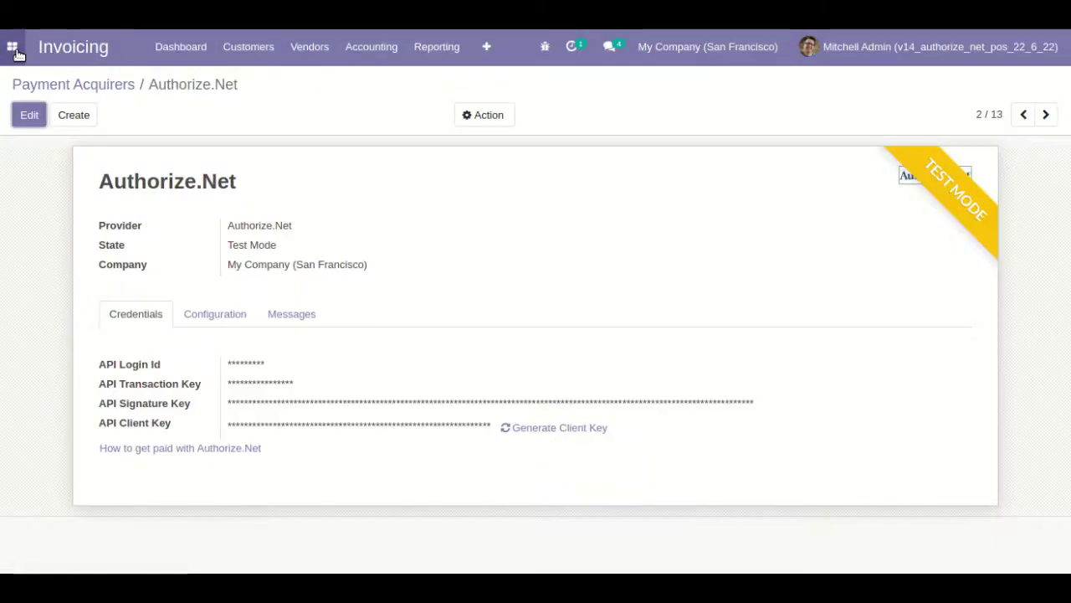
- Go to the Point of Sale Orders list in Odoo
{"action": "left_click", "coordinate": [15, 50]}
{"action": "left_click", "coordinate": [73, 118]}
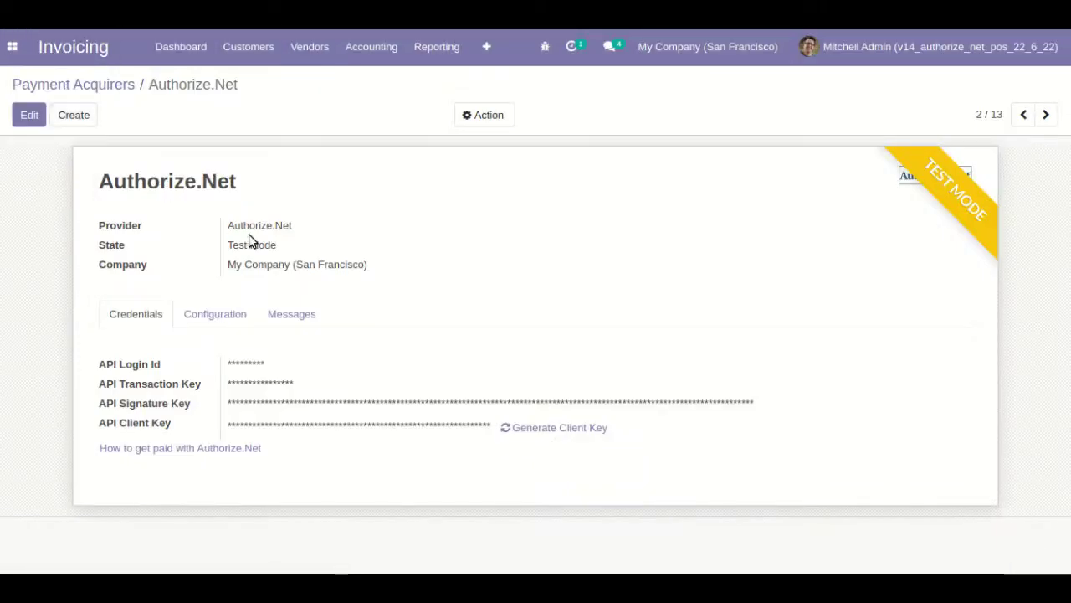
{"action": "left_click", "coordinate": [273, 46]}
{"action": "left_click", "coordinate": [293, 82]}
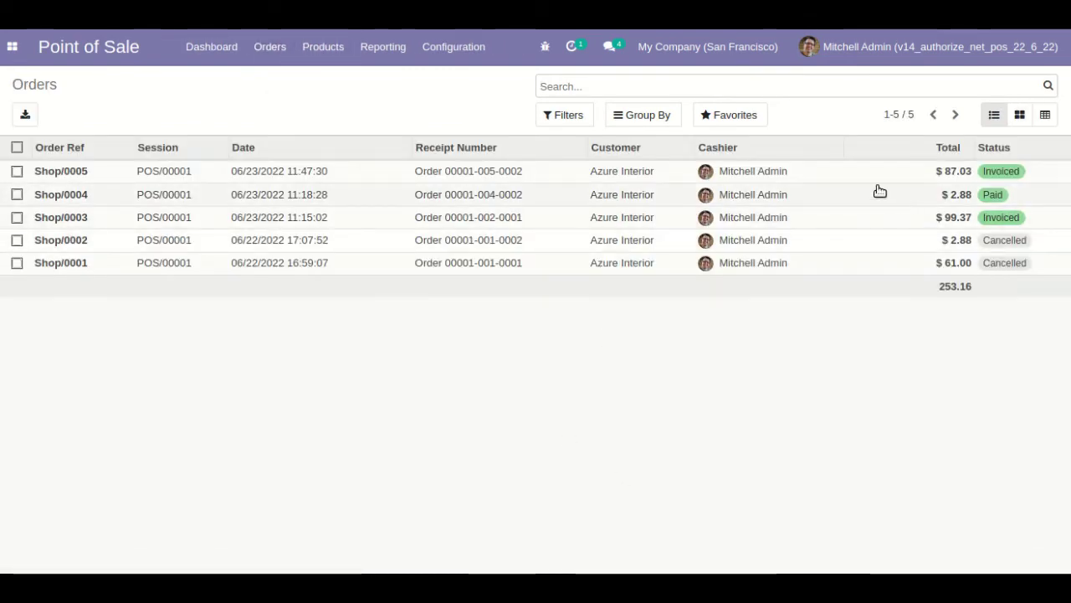
- Open order Shop/0005 and review its three products, $9.53 tax and $87.03 total
{"action": "left_click", "coordinate": [868, 172]}
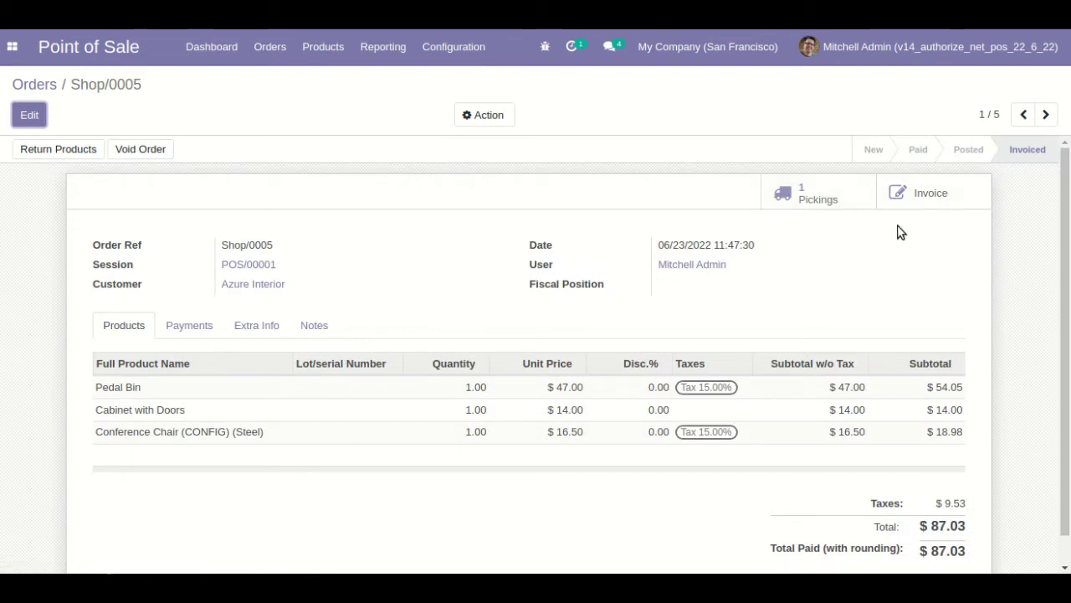
{"action": "scroll", "coordinate": [963, 243], "scroll_direction": "down", "scroll_amount": 1}
{"action": "scroll", "coordinate": [1013, 228], "scroll_direction": "up", "scroll_amount": 1}
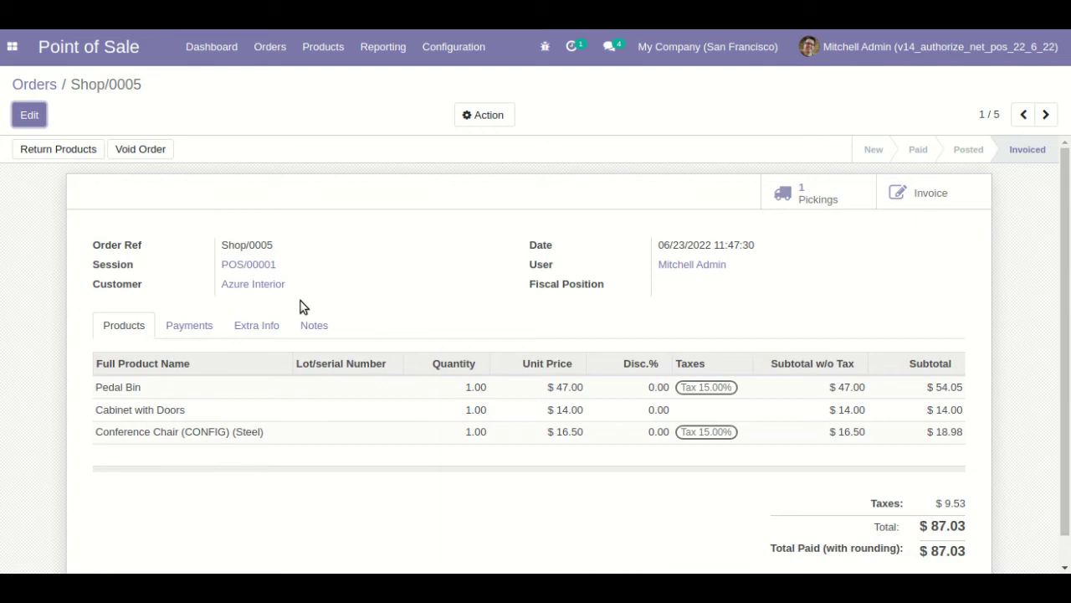
- Start a new order with Pedal Bin, Conference Chair (CONFIG) (Steel) and LED Lamp
{"action": "left_click", "coordinate": [213, 47]}
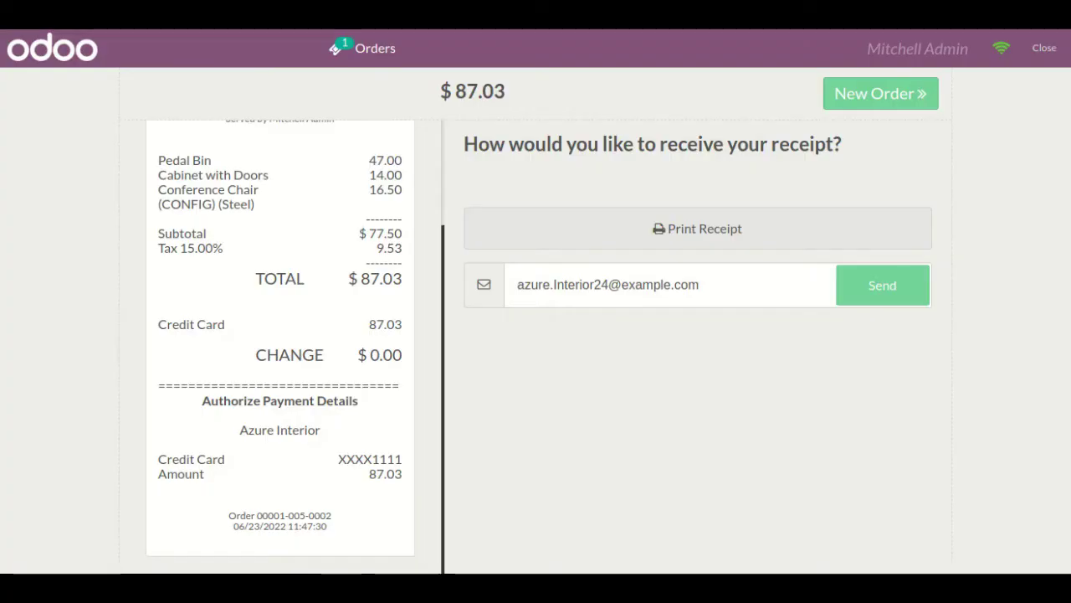
{"action": "left_click", "coordinate": [915, 113]}
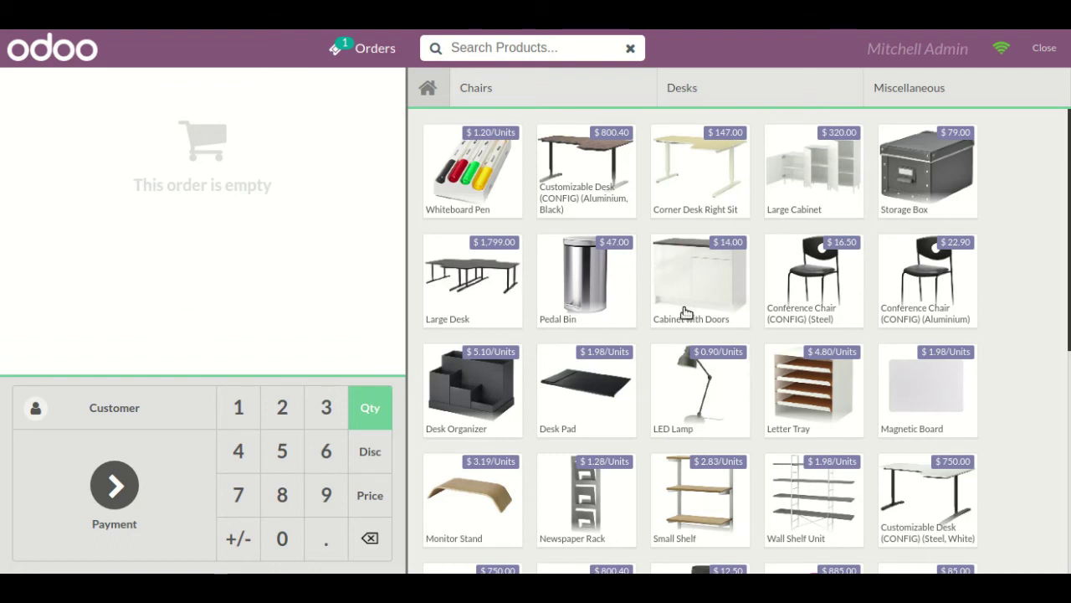
{"action": "left_click", "coordinate": [611, 280]}
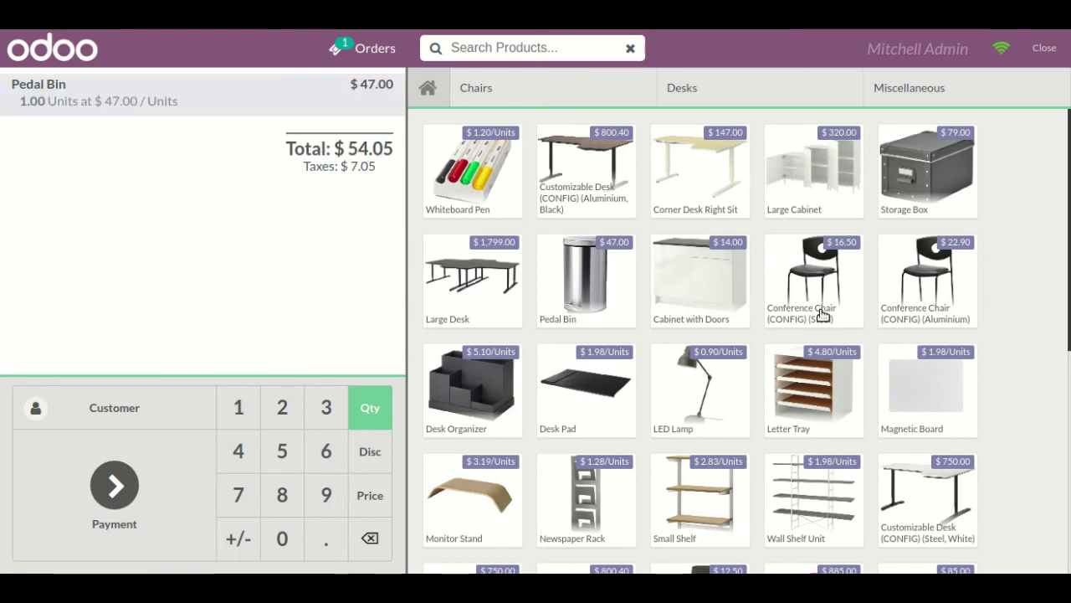
{"action": "left_click", "coordinate": [820, 297]}
{"action": "left_click", "coordinate": [721, 404]}
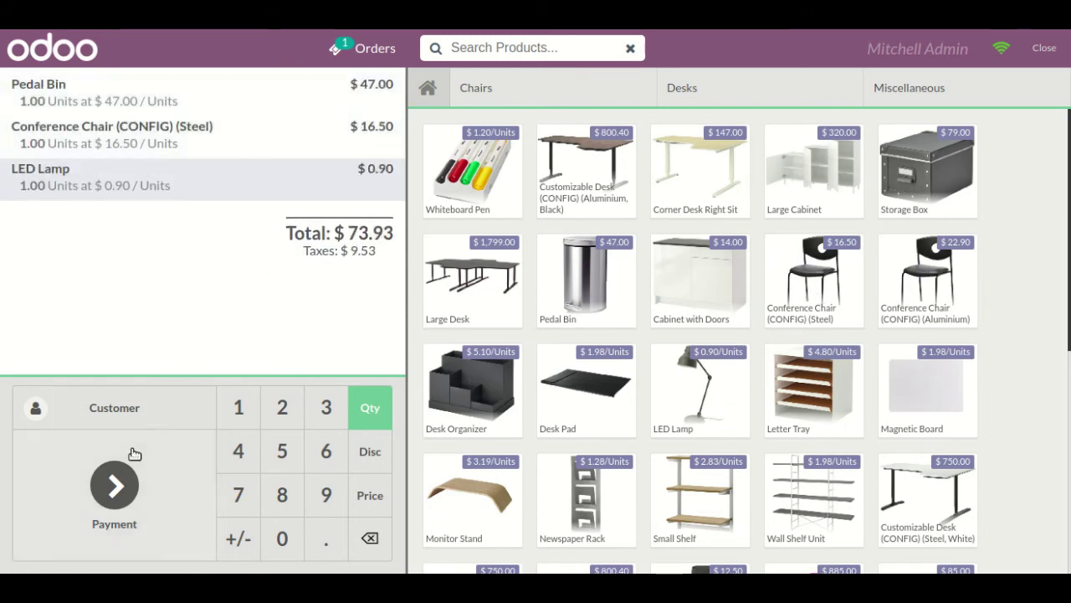
- Set Azure Interior as the order's customer and proceed to payment
{"action": "left_click", "coordinate": [153, 423]}
{"action": "left_click", "coordinate": [233, 165]}
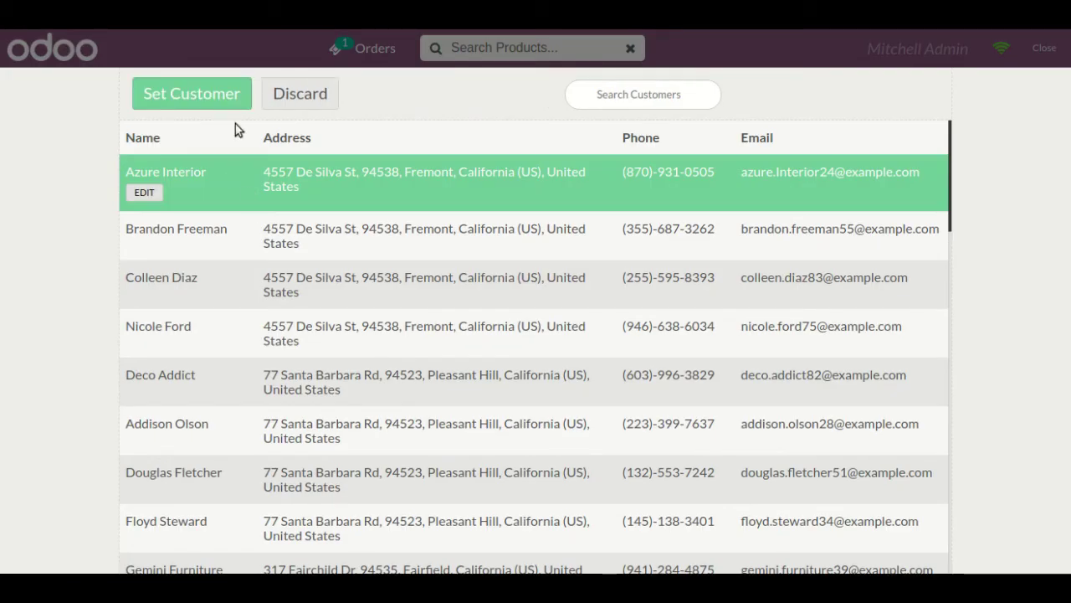
{"action": "left_click", "coordinate": [213, 105]}
{"action": "left_click", "coordinate": [165, 505]}
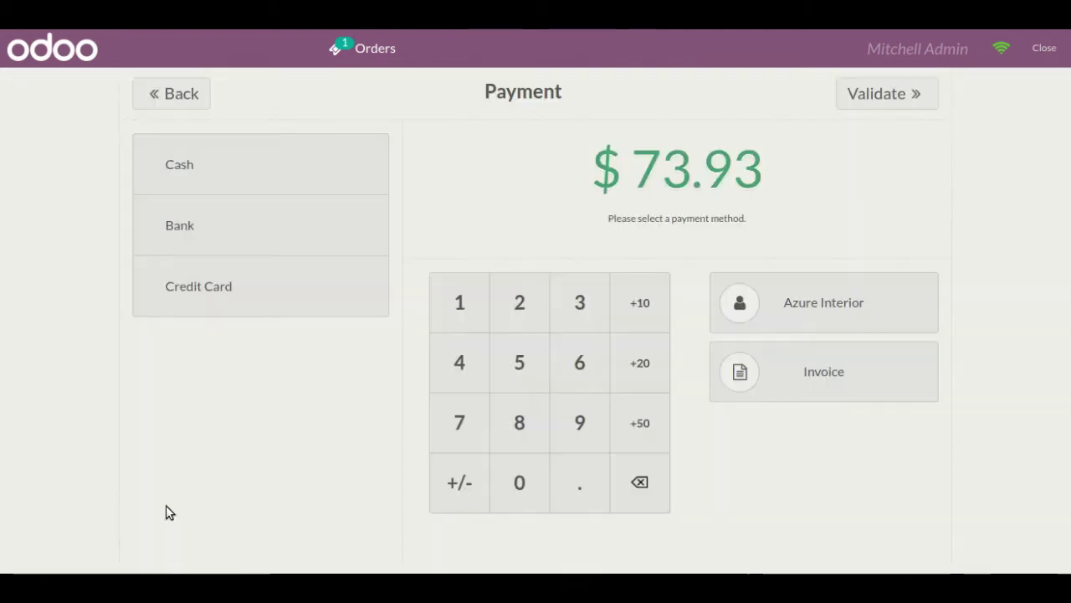
{"action": "left_click", "coordinate": [363, 286]}
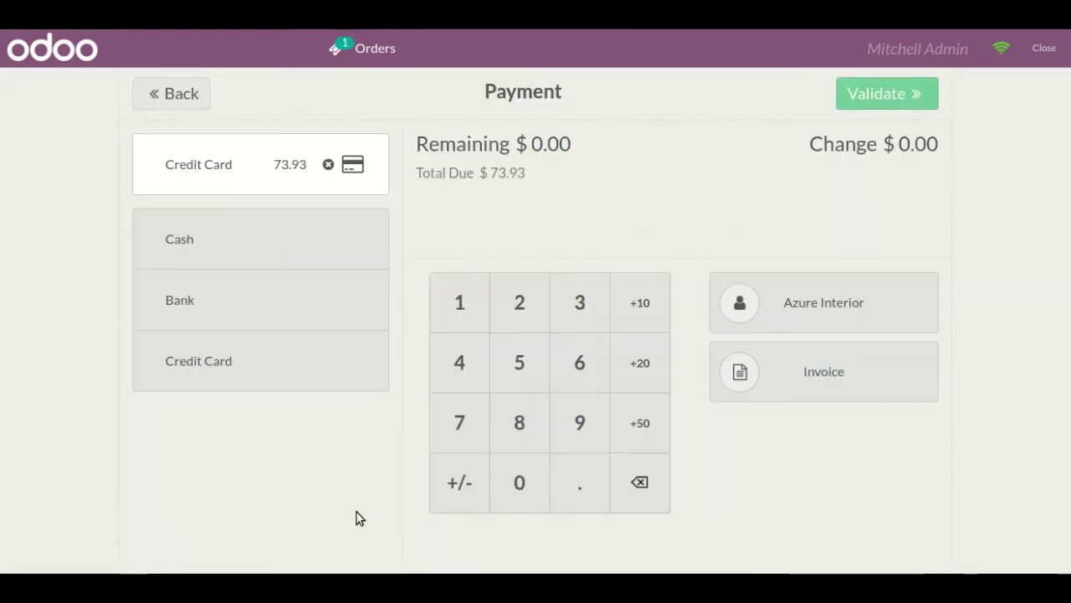
{"action": "left_click", "coordinate": [352, 164]}
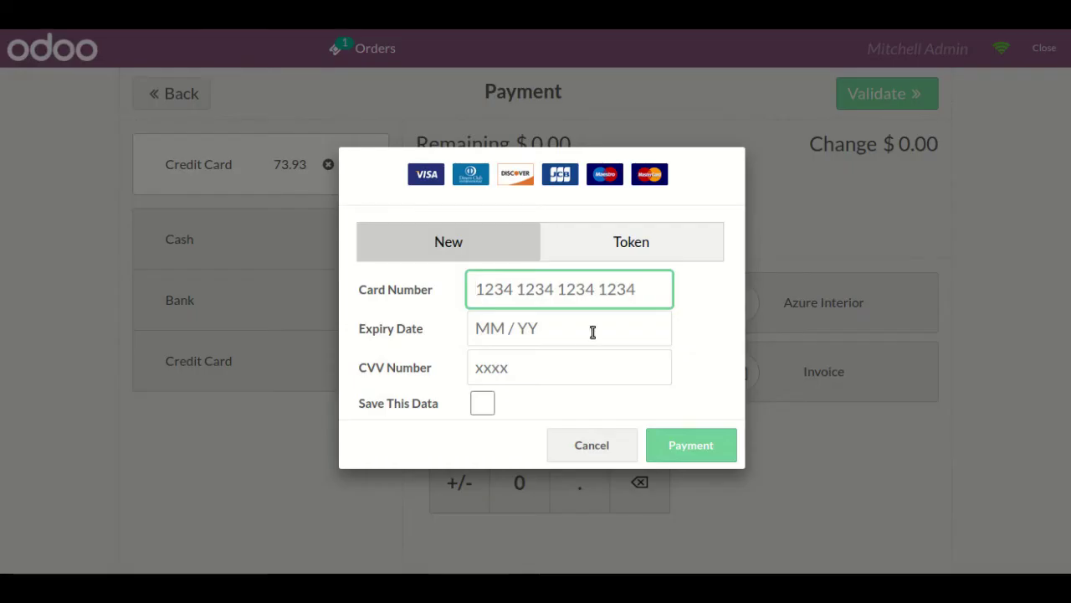
{"action": "left_click", "coordinate": [635, 251]}
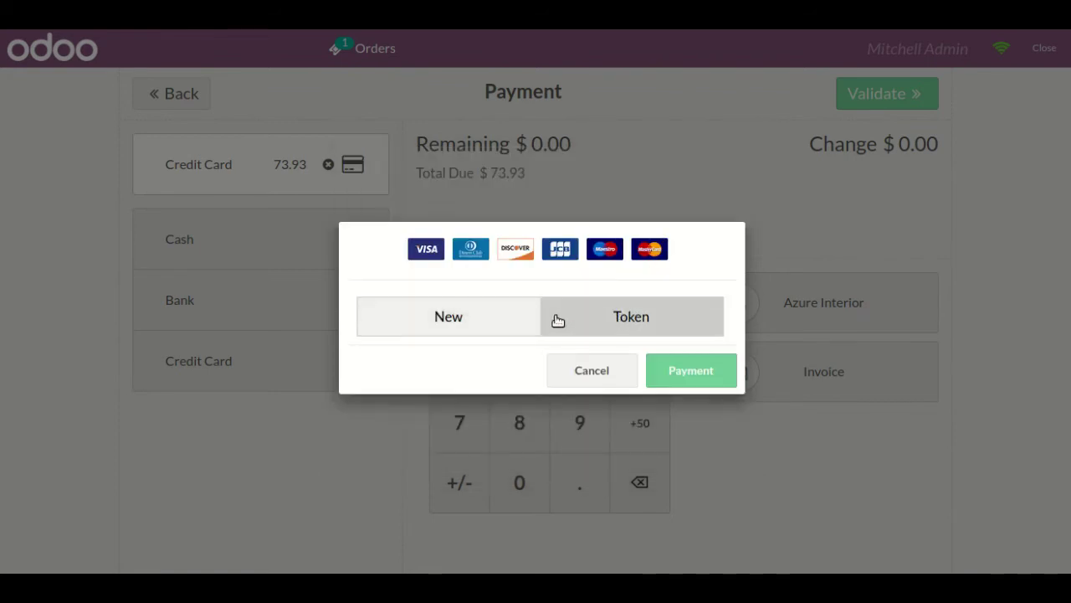
{"action": "left_click", "coordinate": [533, 325]}
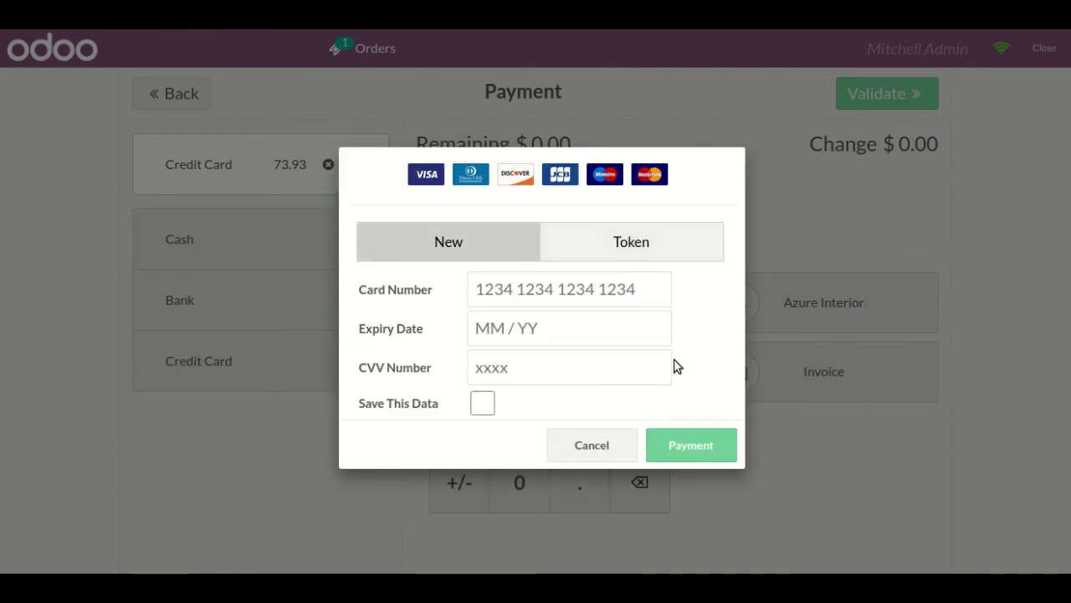
{"action": "left_click", "coordinate": [595, 444]}
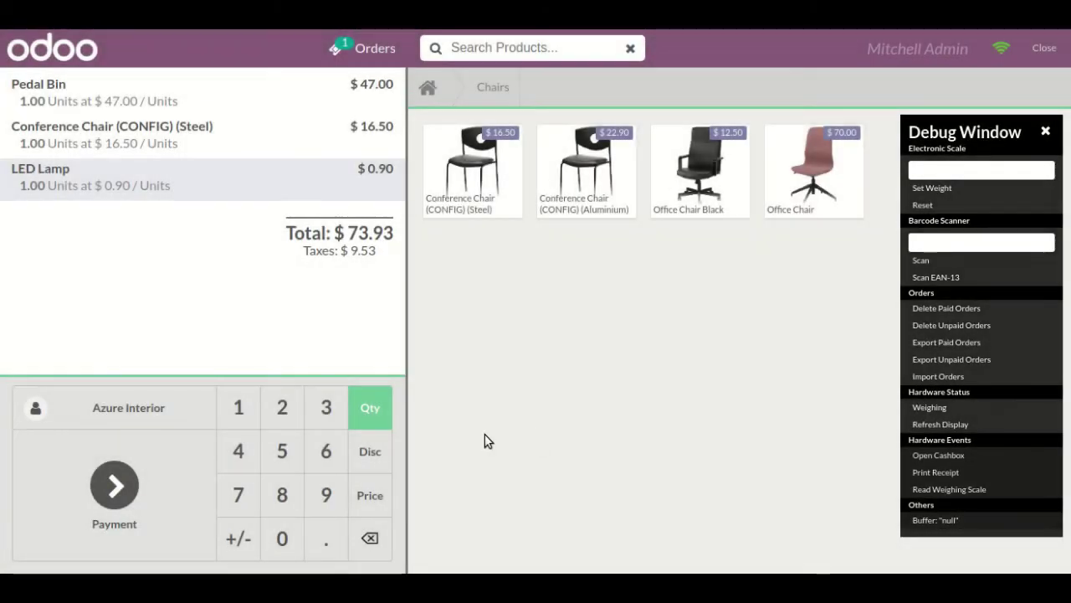
{"action": "left_click", "coordinate": [178, 418]}
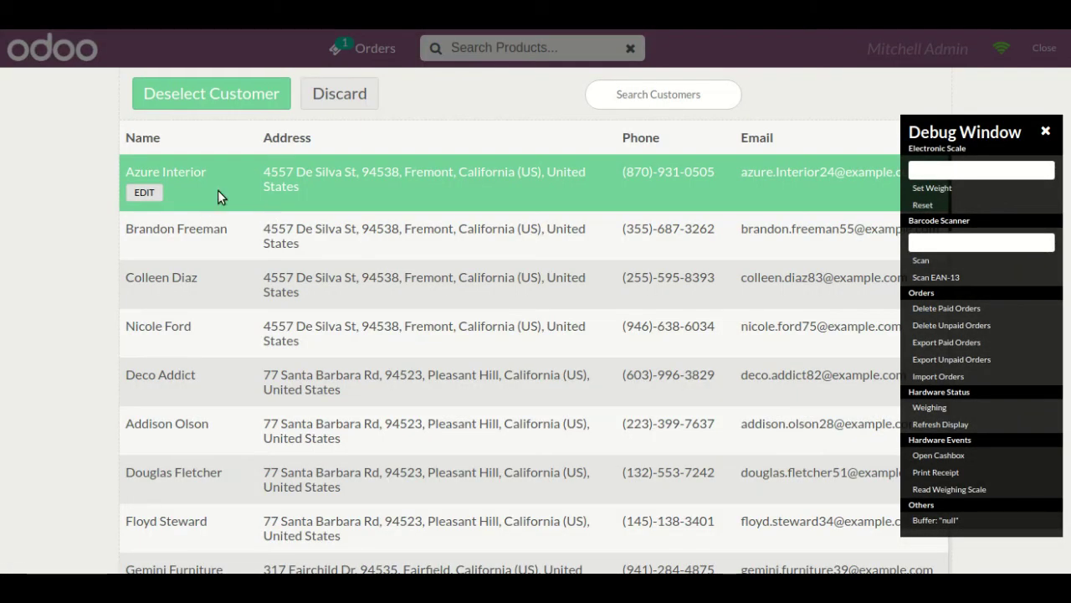
{"action": "left_click", "coordinate": [218, 190]}
{"action": "left_click", "coordinate": [196, 185]}
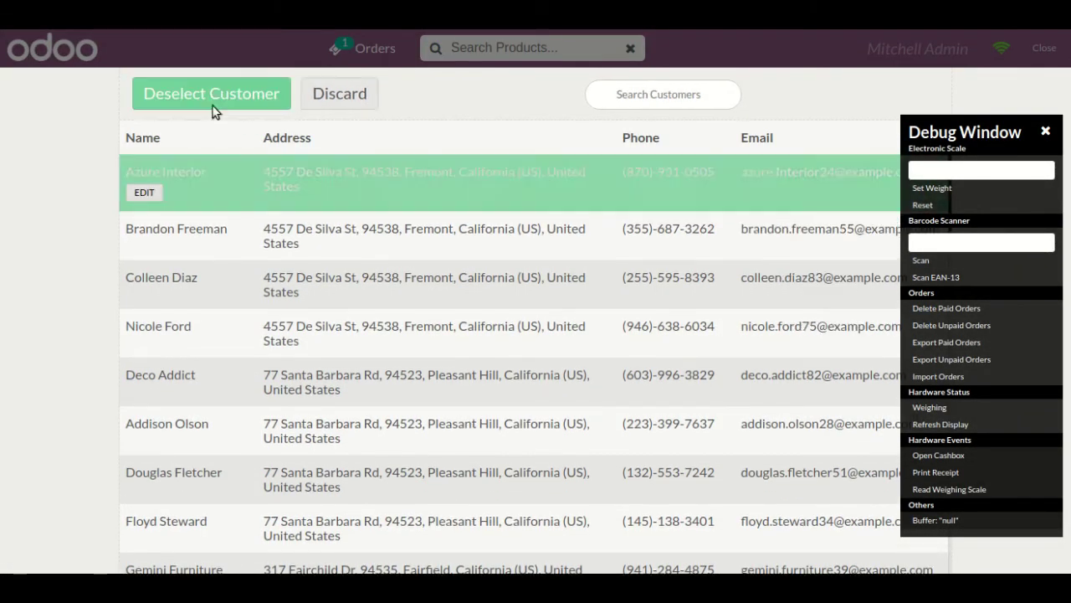
{"action": "left_click", "coordinate": [311, 98]}
- Close the debug panel and browse the card dialog's Token and New tabs without charging
{"action": "left_click", "coordinate": [174, 466]}
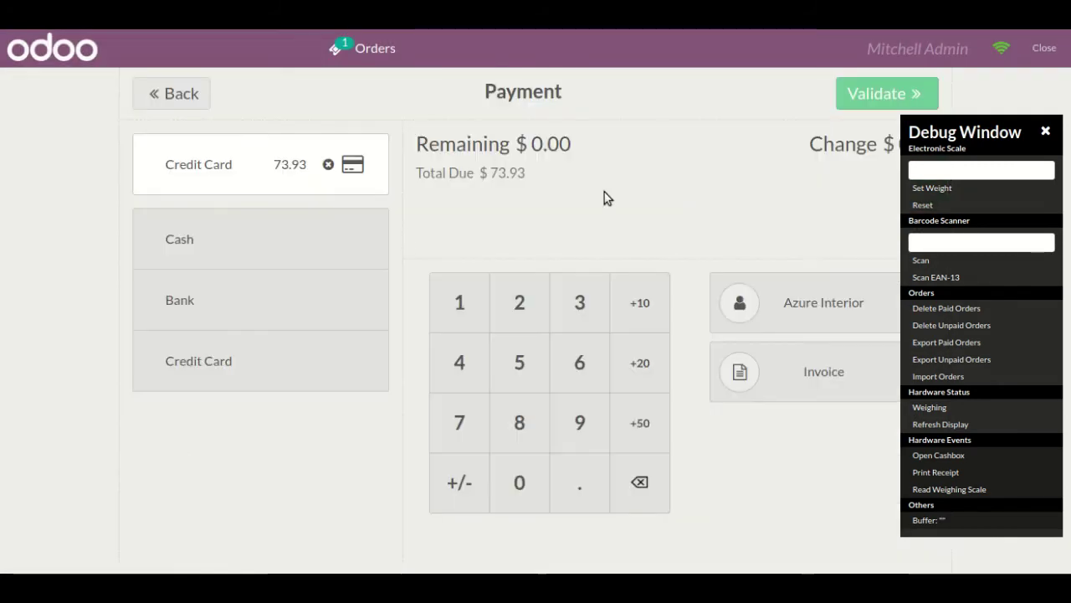
{"action": "left_click", "coordinate": [1046, 132]}
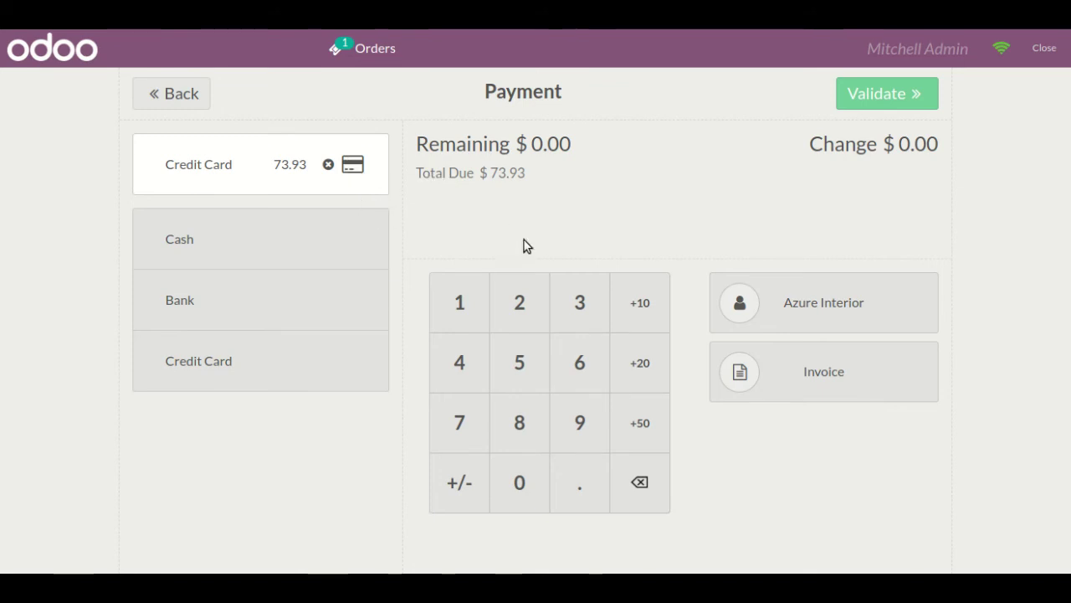
{"action": "left_click", "coordinate": [354, 170]}
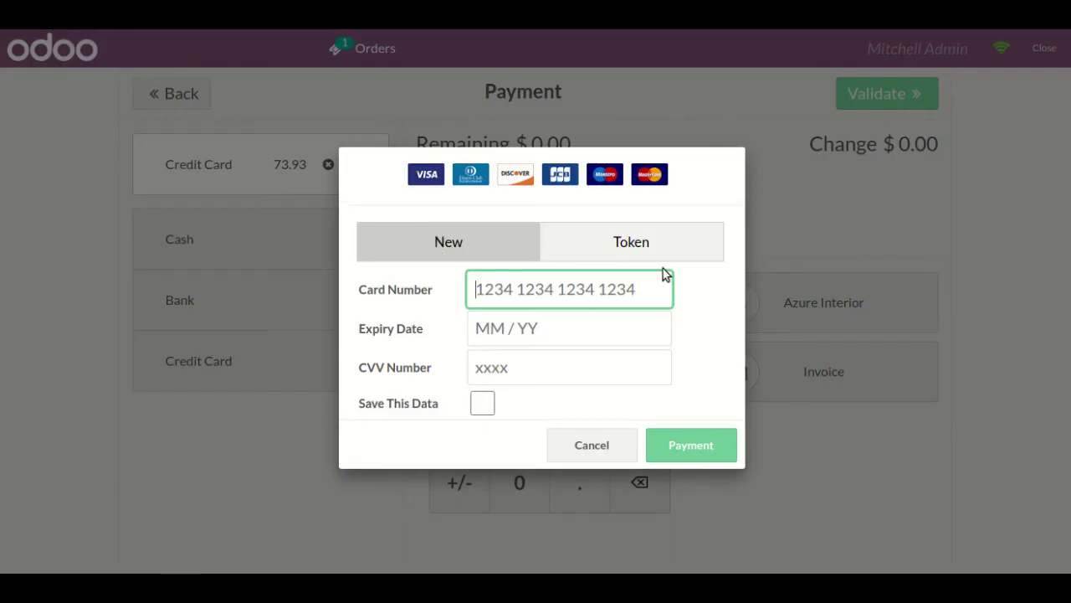
{"action": "left_click", "coordinate": [674, 240]}
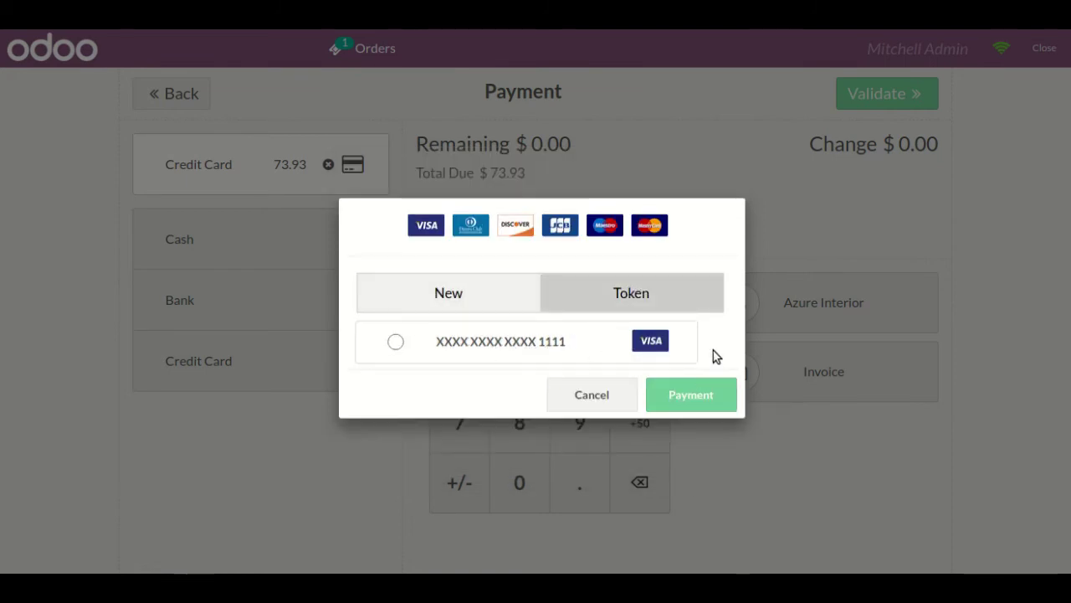
{"action": "left_click", "coordinate": [522, 303]}
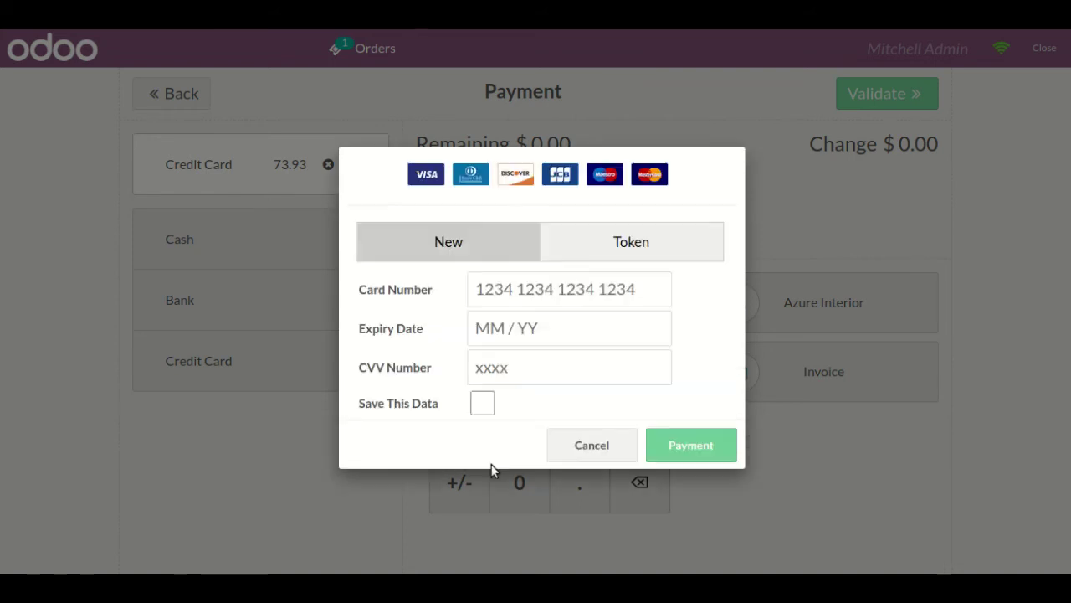
{"action": "left_click", "coordinate": [679, 242]}
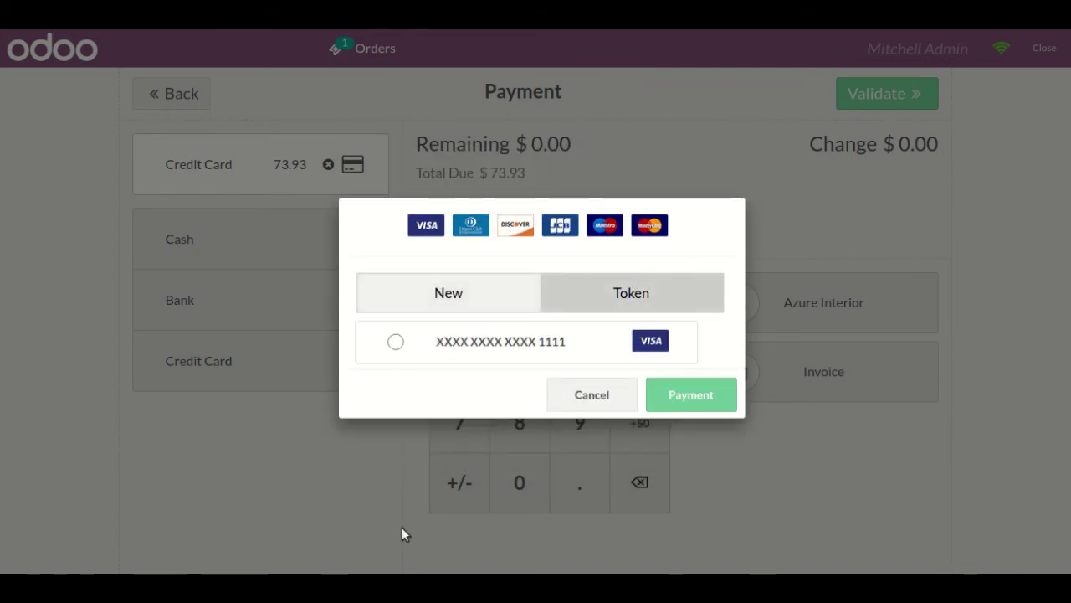
{"action": "left_click", "coordinate": [623, 408]}
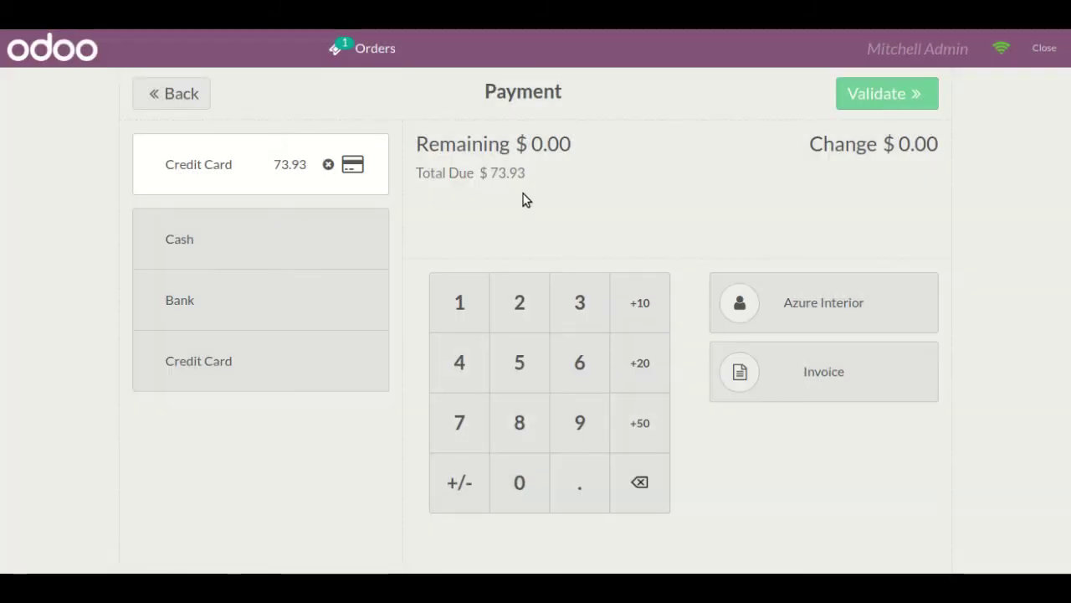
- Split the $73.93 payment into Credit Card 50.00 and Cash 23.93
{"action": "left_click", "coordinate": [643, 485]}
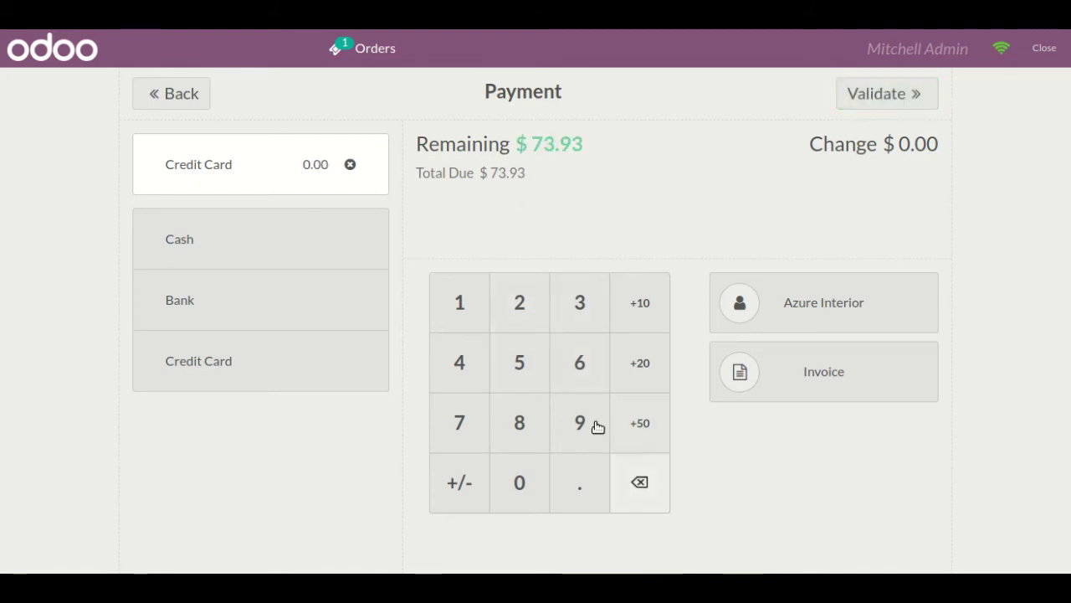
{"action": "left_click", "coordinate": [526, 378]}
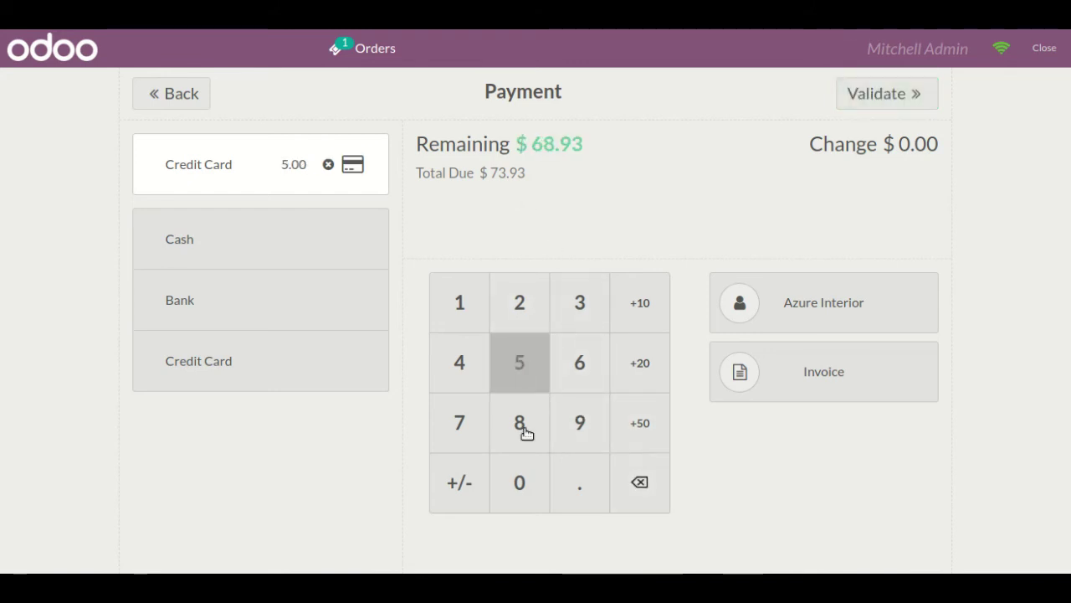
{"action": "left_click", "coordinate": [524, 509]}
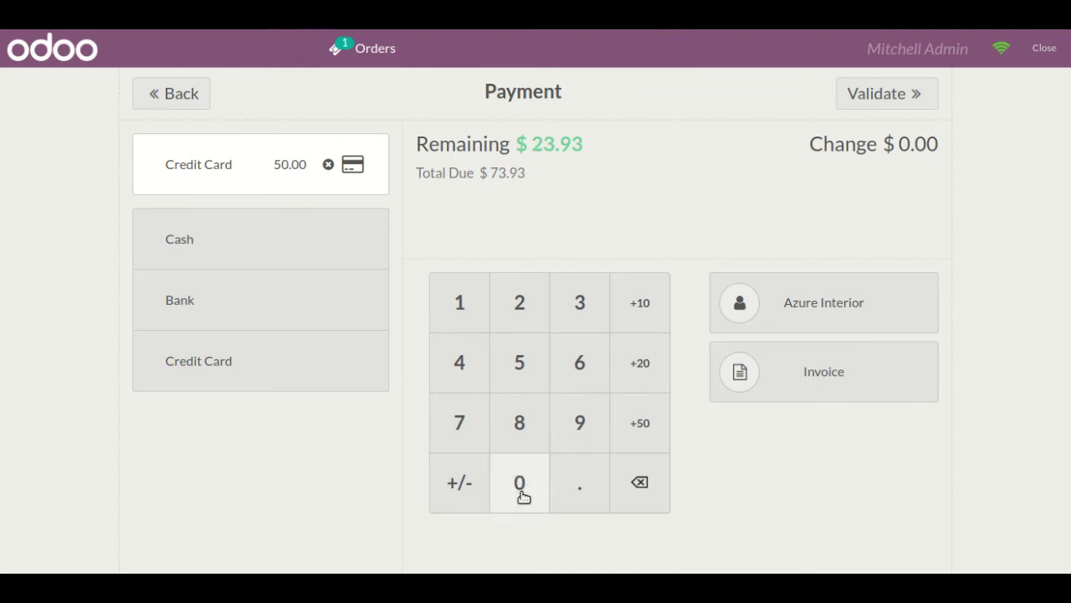
{"action": "left_click", "coordinate": [331, 262]}
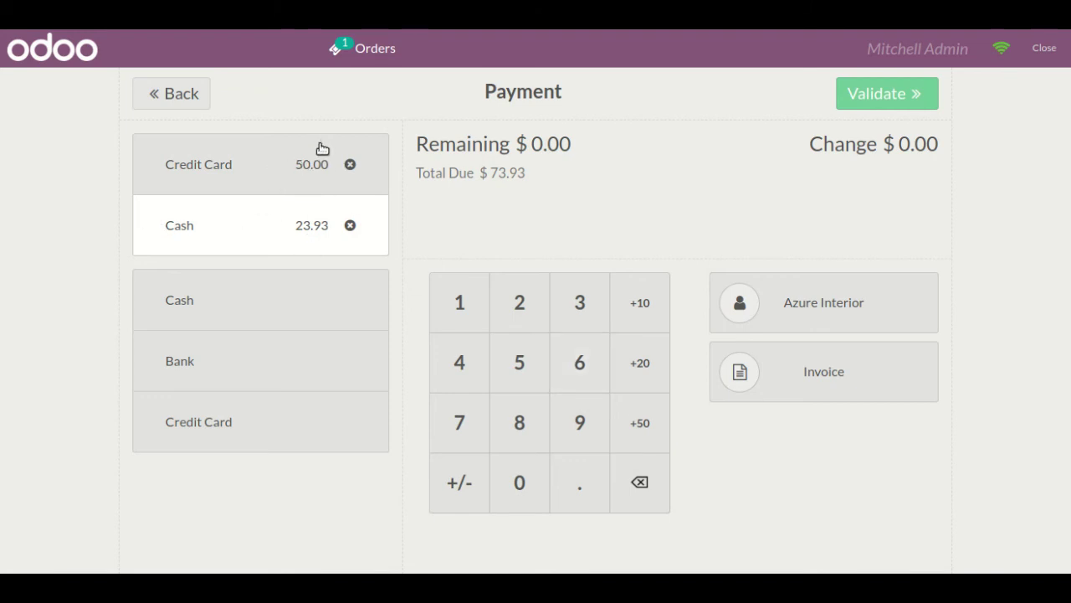
- Enable invoicing, attempt validation, dismiss the Payment Failed message and reselect the Credit Card line
{"action": "left_click", "coordinate": [874, 398]}
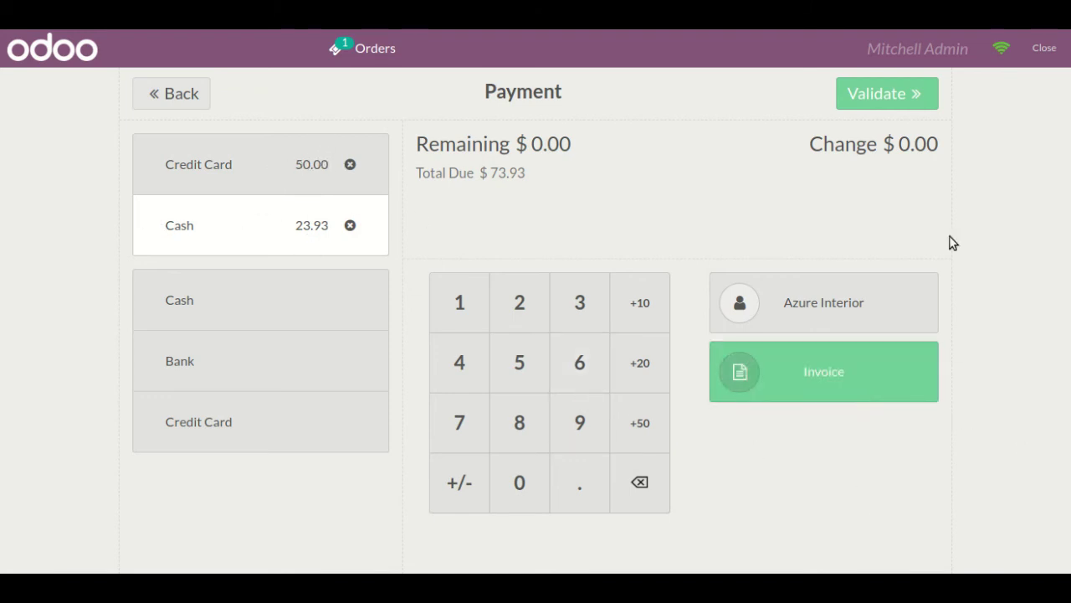
{"action": "left_click", "coordinate": [866, 96]}
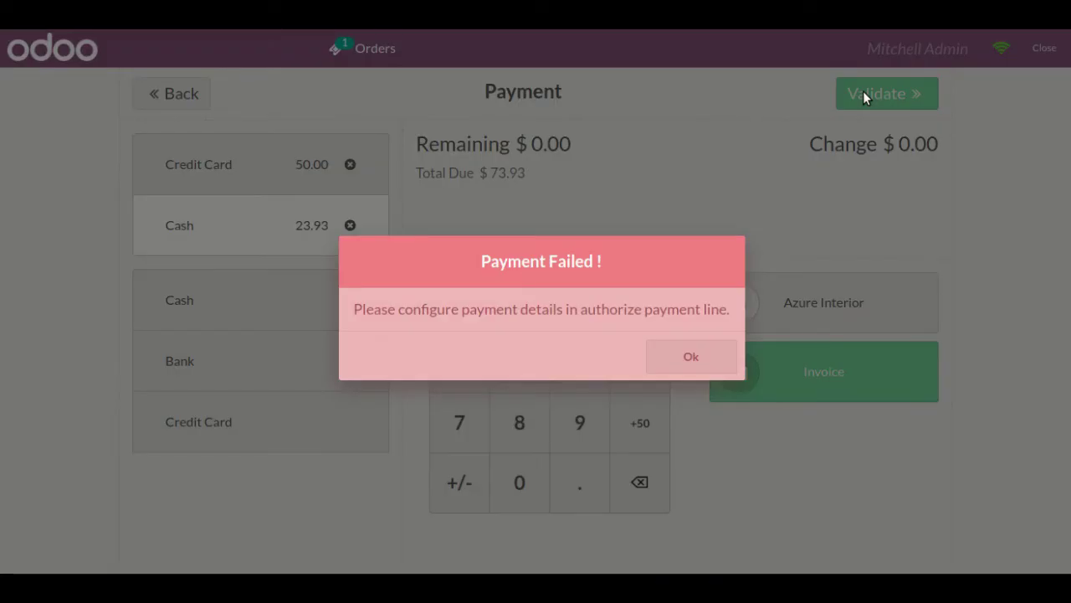
{"action": "left_click", "coordinate": [687, 358]}
{"action": "left_click", "coordinate": [266, 168]}
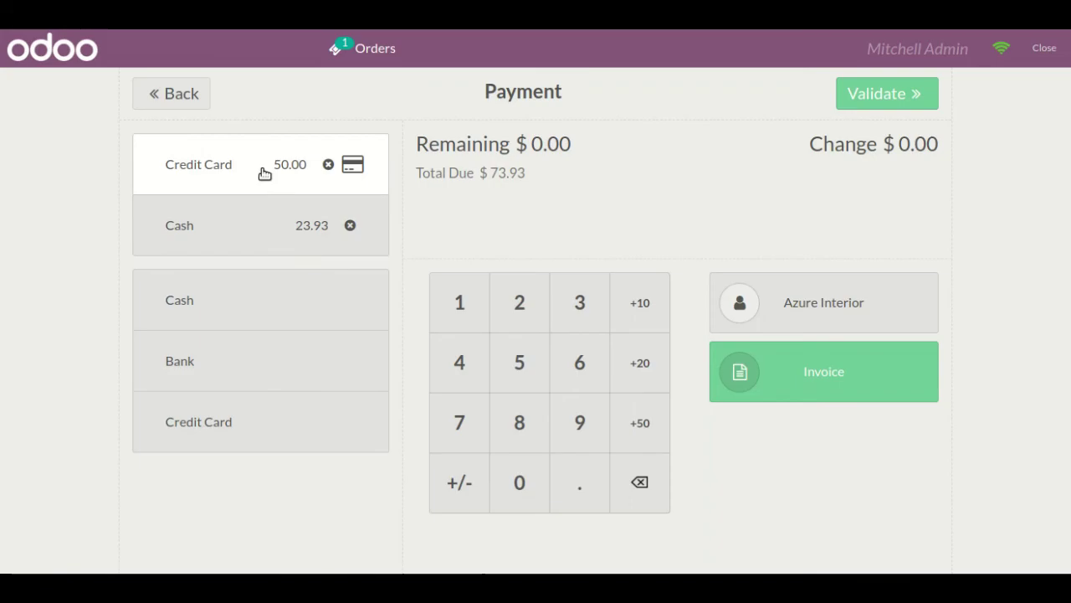
- Charge the 50.00 to Azure Interior's saved Visa token and validate the order
{"action": "left_click", "coordinate": [352, 166]}
{"action": "left_click", "coordinate": [629, 297]}
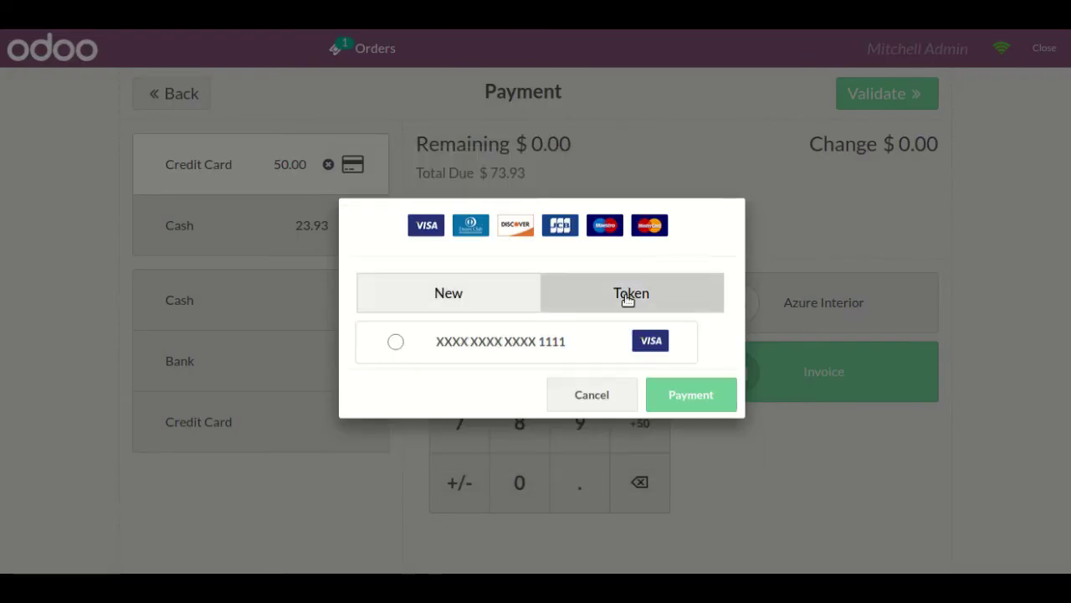
{"action": "left_click", "coordinate": [395, 342]}
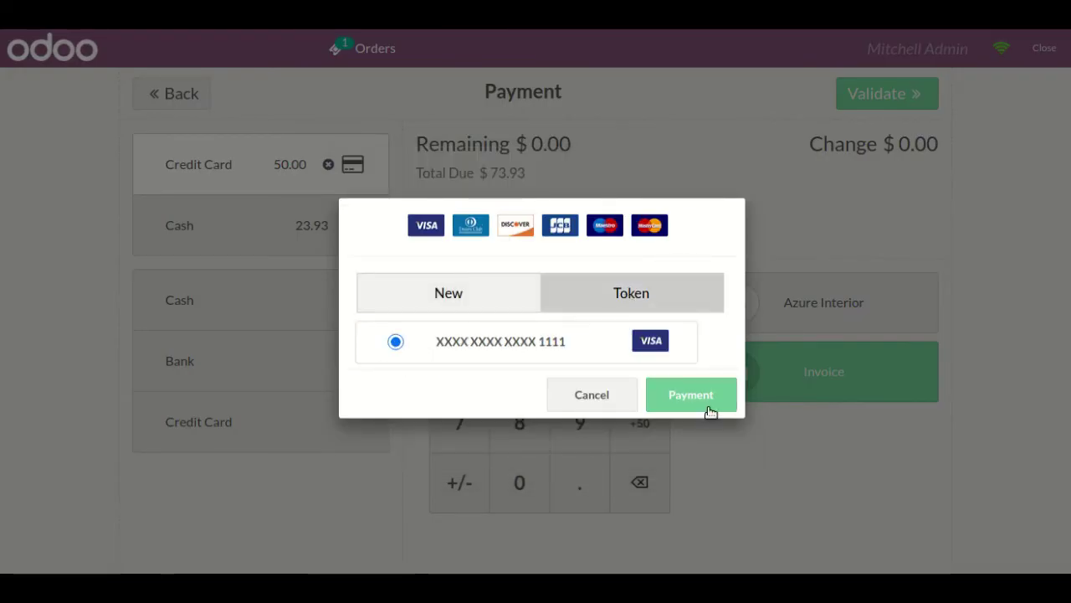
{"action": "left_click", "coordinate": [708, 397]}
{"action": "left_click", "coordinate": [884, 95]}
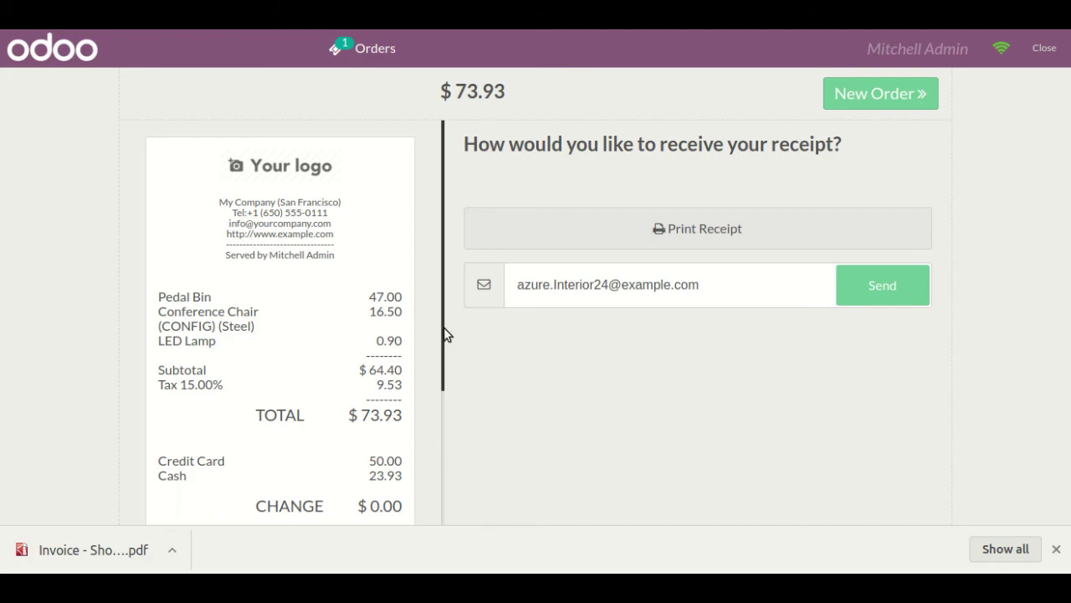
- Scroll the receipt down to the Authorize payment details for the 50.00 card charge
{"action": "left_click_drag", "start_coordinate": [444, 328], "coordinate": [434, 445]}
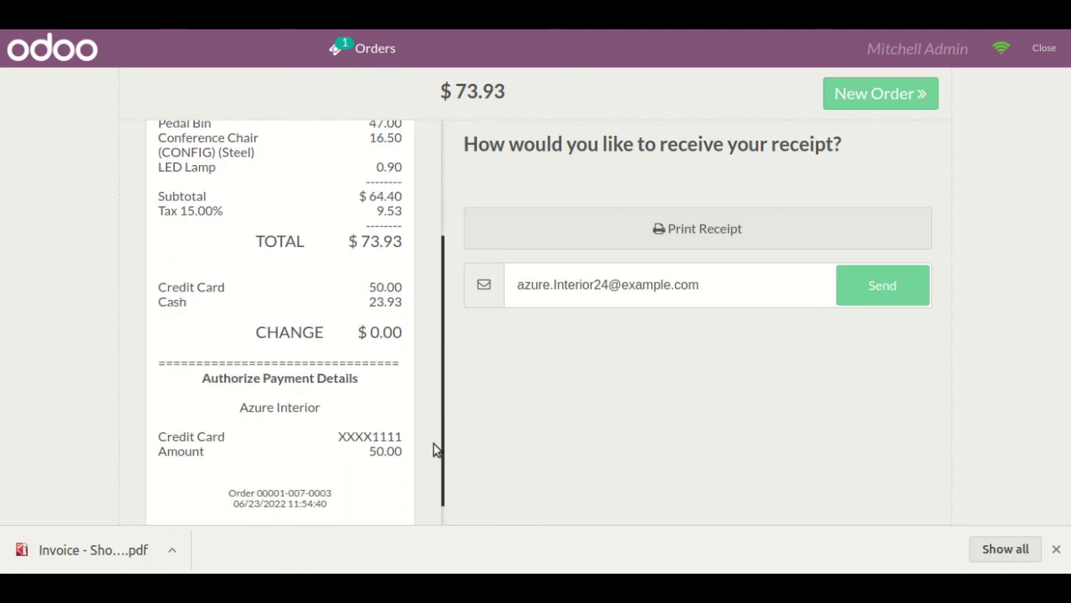
{"action": "scroll", "coordinate": [431, 456], "scroll_direction": "down", "scroll_amount": 1}
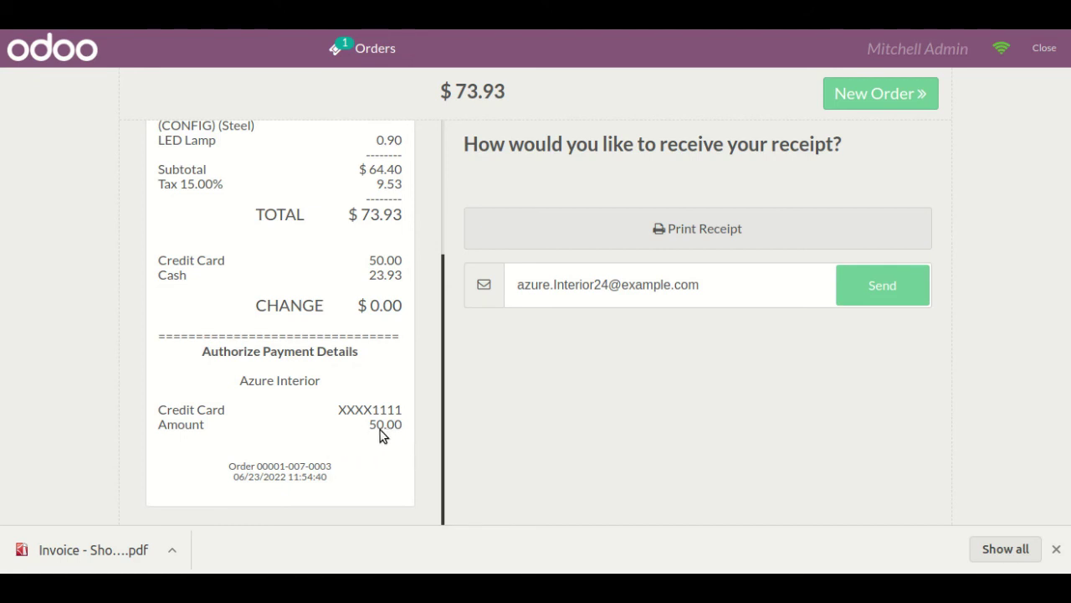
- Open Invoice - Shop_0006.pdf and review its three product lines and $73.93 total
{"action": "left_click", "coordinate": [95, 553]}
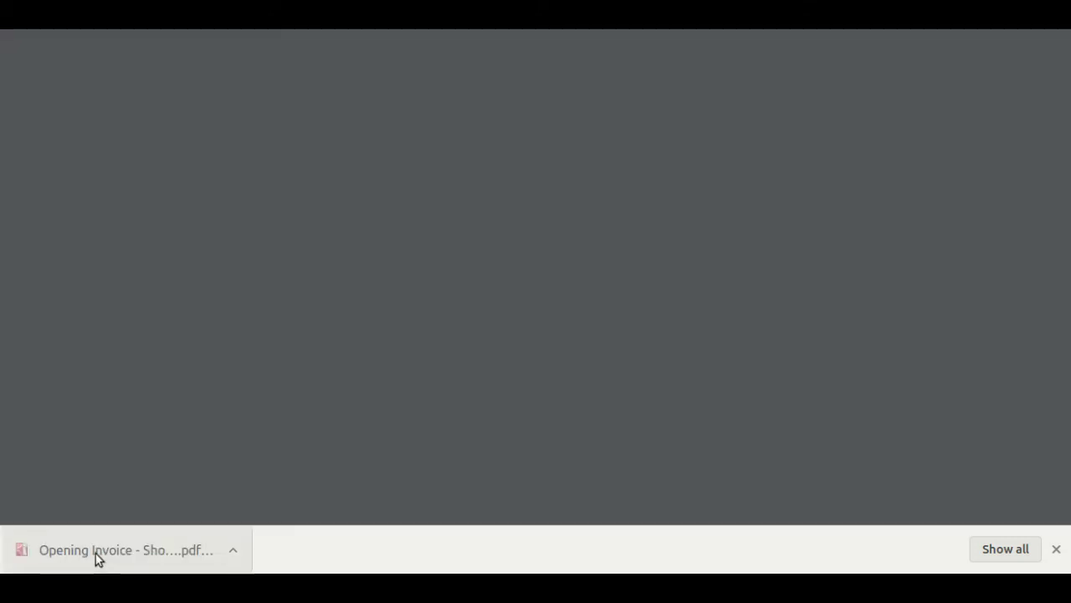
{"action": "scroll", "coordinate": [1057, 277], "scroll_direction": "down", "scroll_amount": 2}
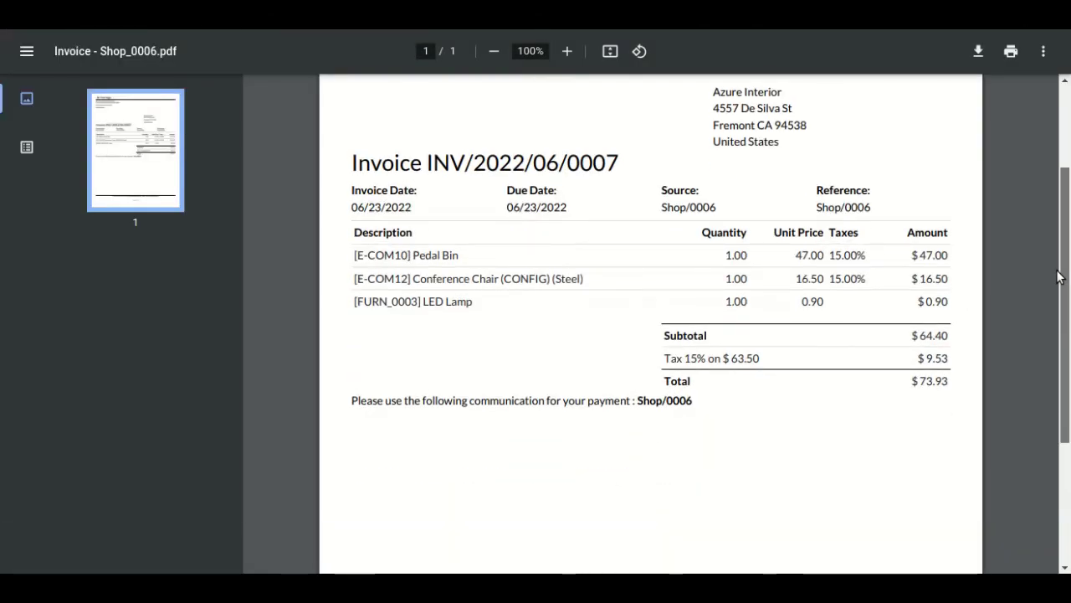
{"action": "scroll", "coordinate": [1057, 277], "scroll_direction": "up", "scroll_amount": 1}
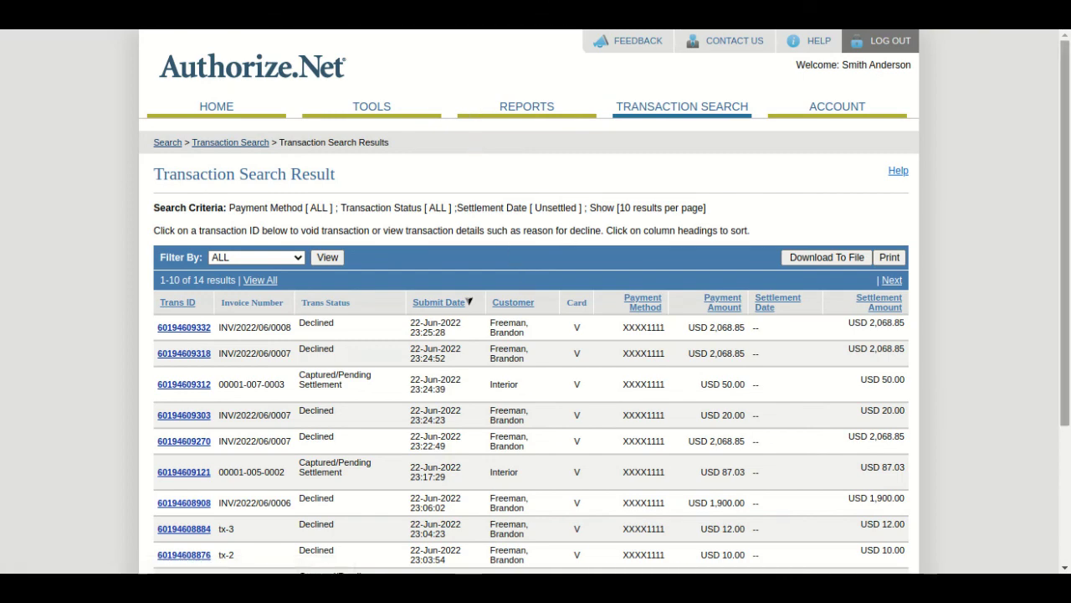
- Inspect the USD 50.00 Captured/Pending Settlement transaction's details in Authorize.Net, then close them
{"action": "scroll", "coordinate": [1067, 328], "scroll_direction": "down", "scroll_amount": 1}
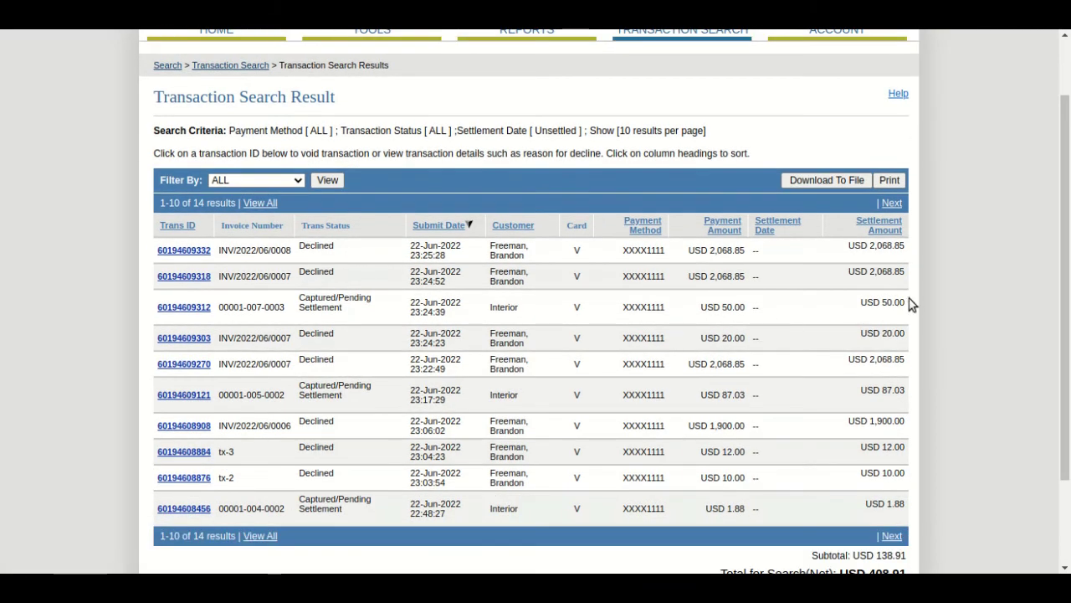
{"action": "left_click_drag", "start_coordinate": [863, 303], "coordinate": [892, 303]}
{"action": "left_click", "coordinate": [186, 307]}
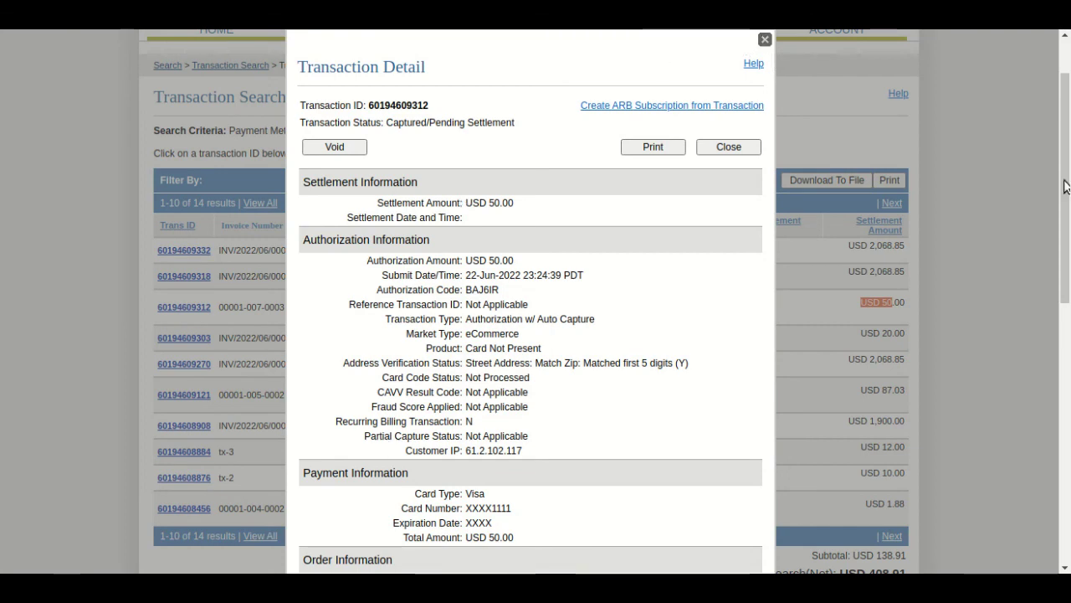
{"action": "left_click", "coordinate": [765, 41]}
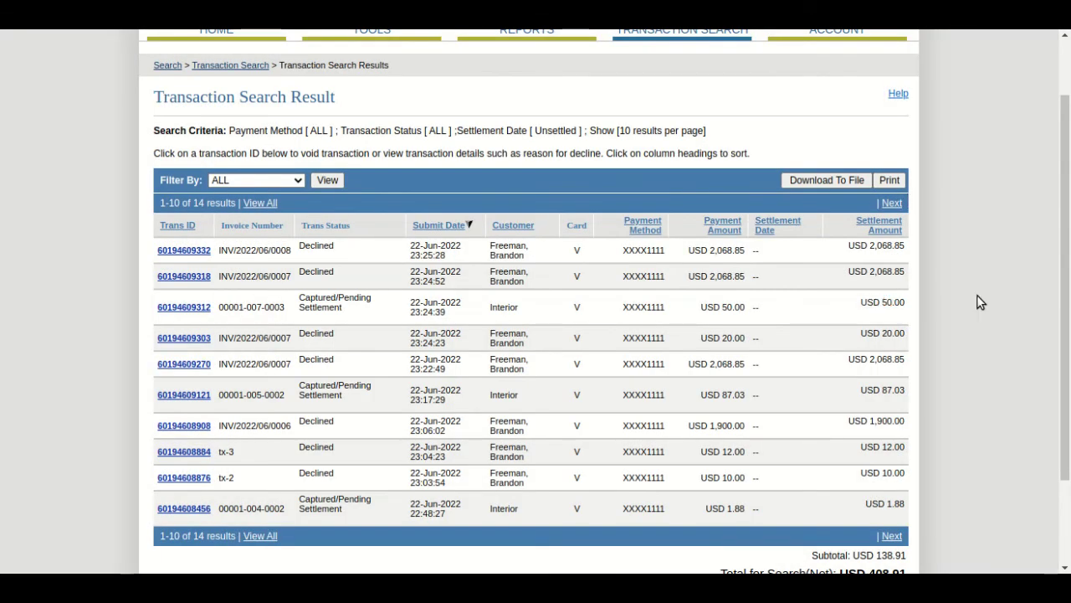
{"action": "left_click", "coordinate": [186, 308]}
{"action": "scroll", "coordinate": [1052, 378], "scroll_direction": "down", "scroll_amount": 7}
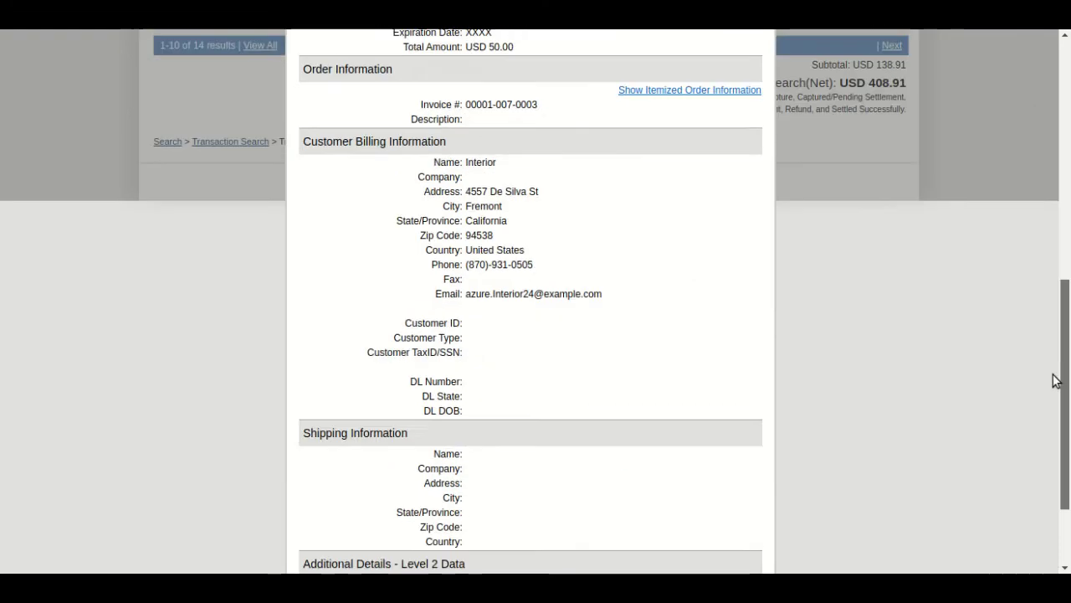
{"action": "scroll", "coordinate": [1052, 400], "scroll_direction": "up", "scroll_amount": 8}
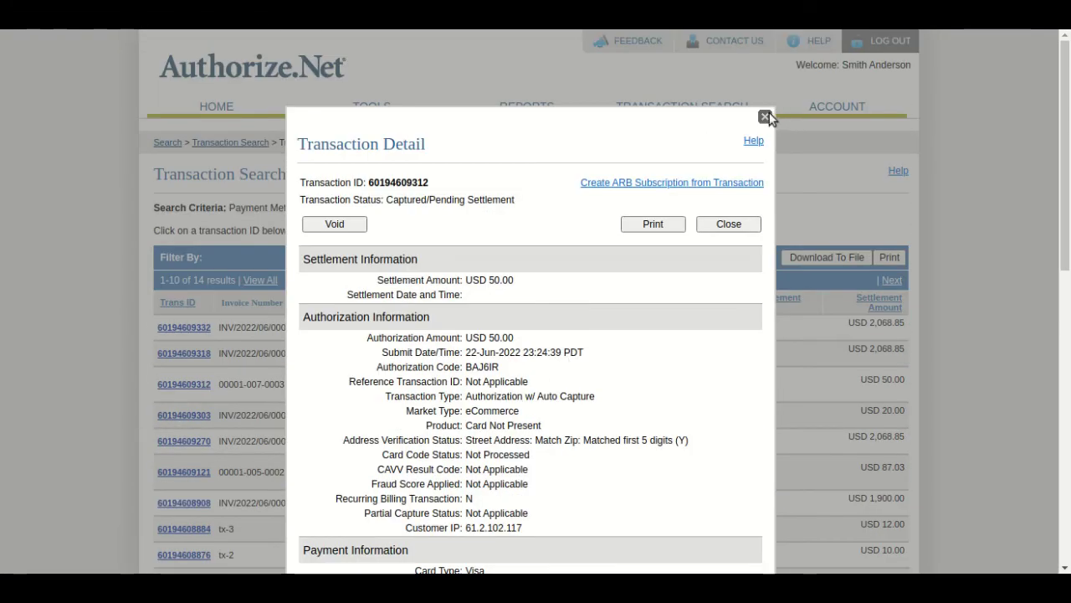
{"action": "left_click", "coordinate": [766, 116]}
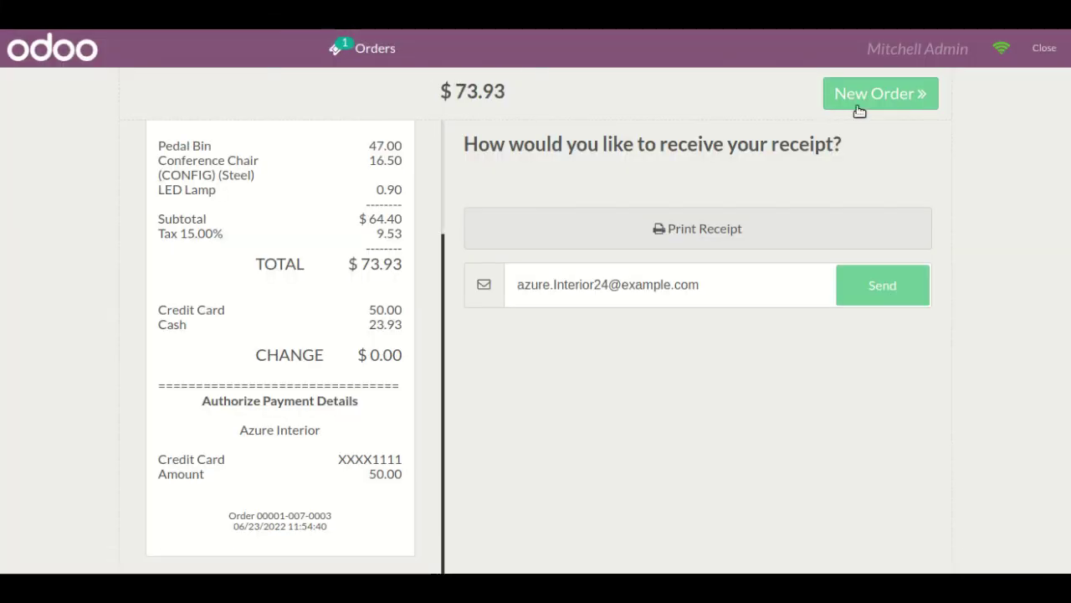
- Start a new order from the receipt screen and list the full product catalogue
{"action": "left_click", "coordinate": [896, 98]}
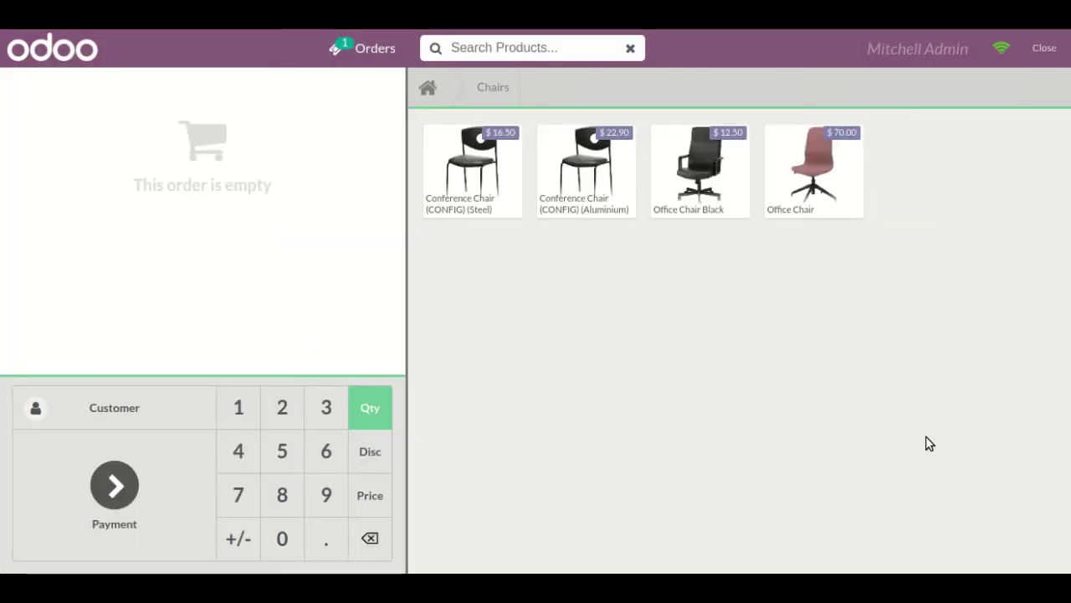
{"action": "left_click", "coordinate": [429, 90]}
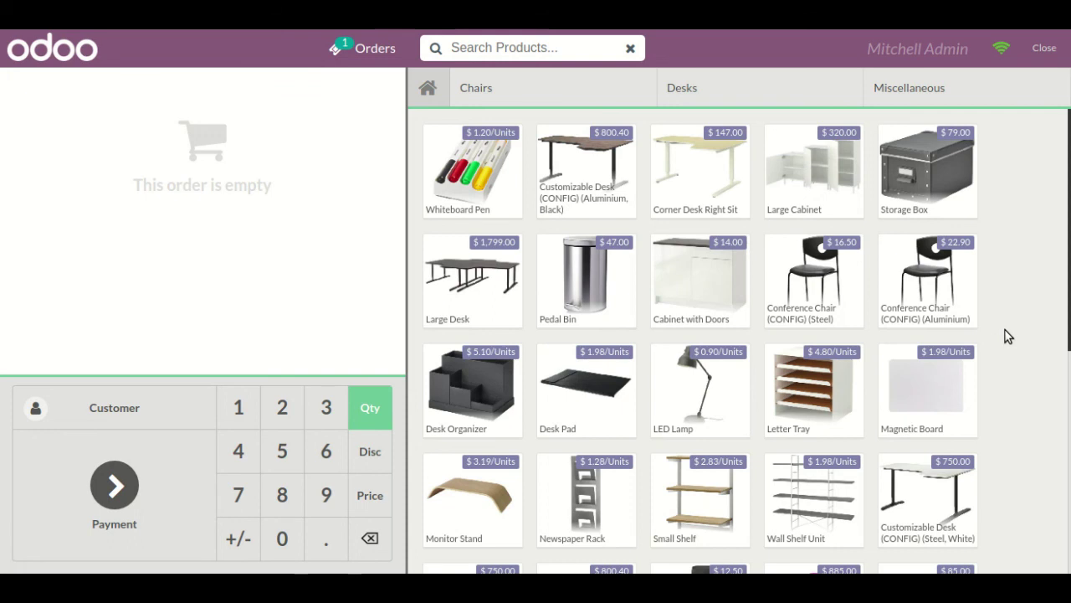